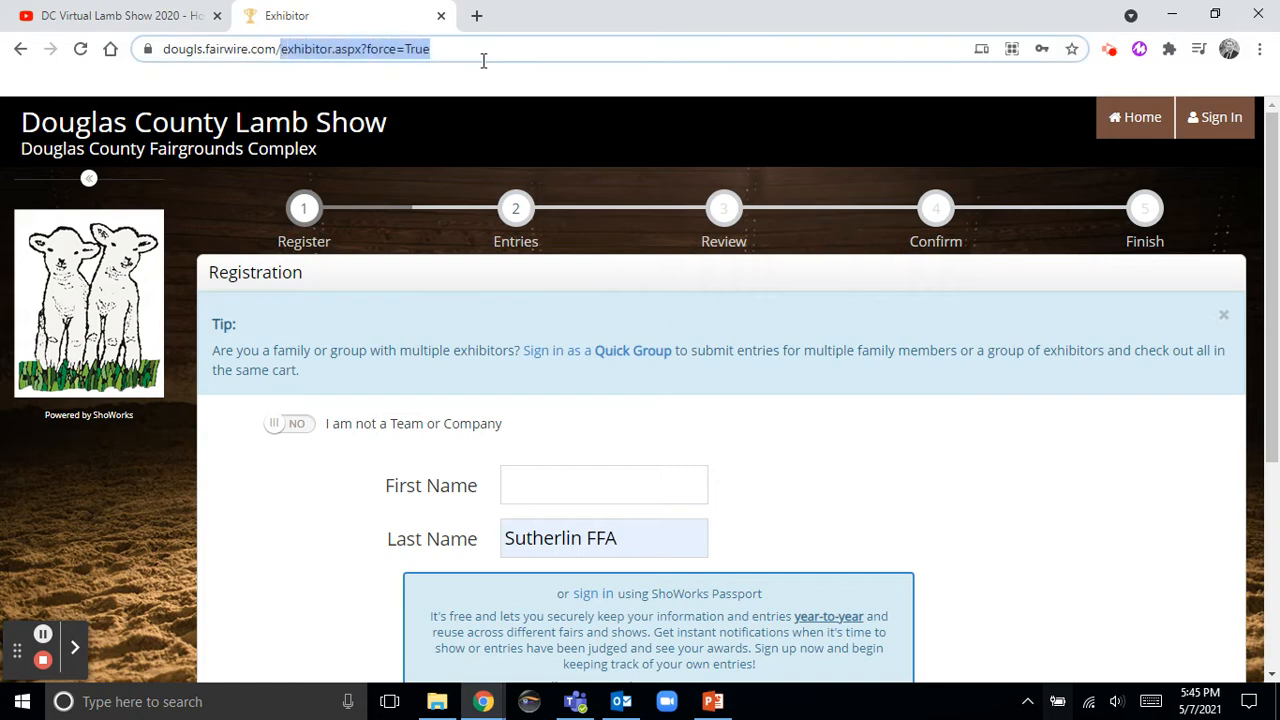
- Load the home page at dougls.fairwire.com and start the Register stage of the lamb show registration
key("BackSpace")
key("Return")
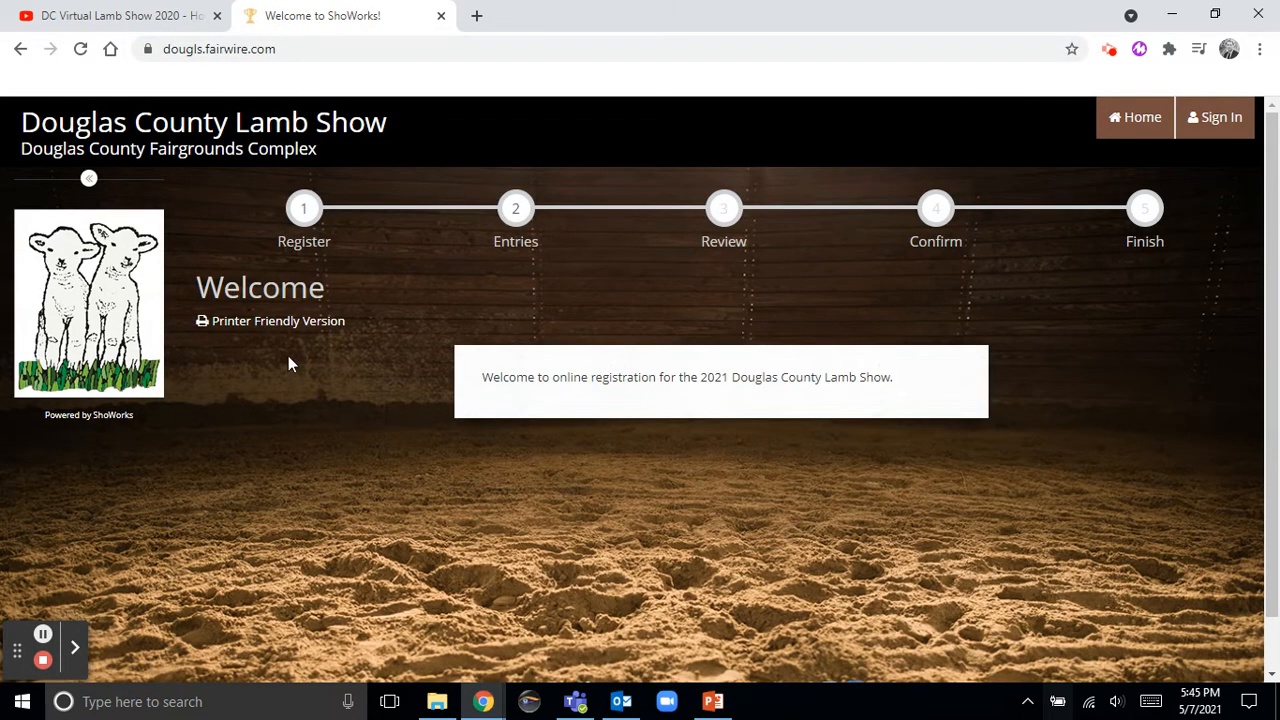
left_click(306, 216)
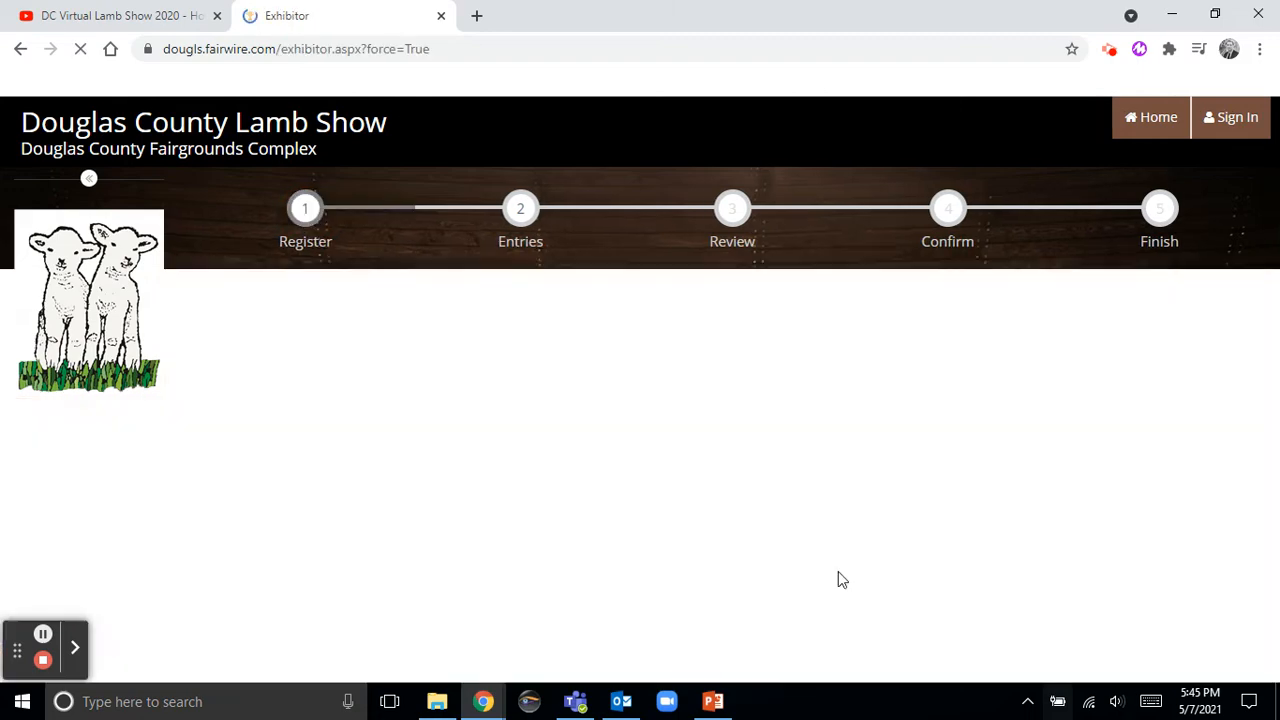
- Enter the exhibitor's first and last name, mark them as a new exhibitor, and continue to the information form
scroll(554, 503, "down", 3)
scroll(660, 515, "up", 1)
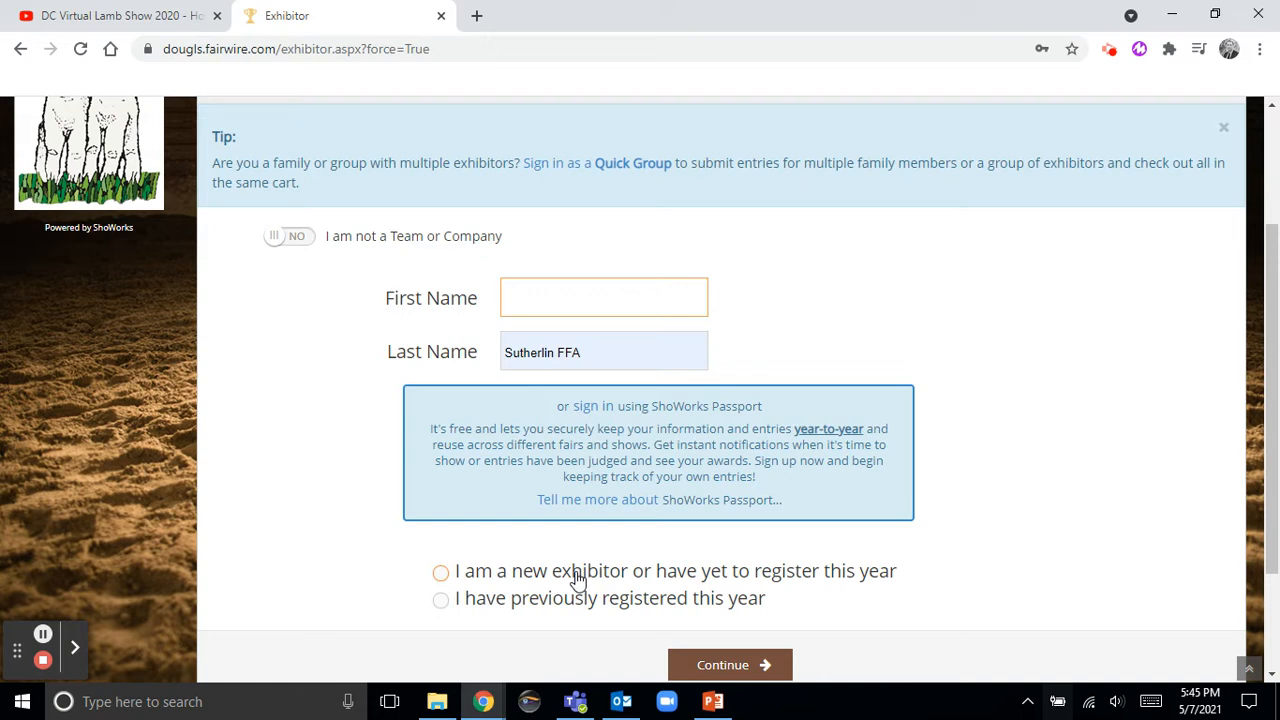
left_click(575, 297)
type("Example")
key("Tab")
type("Student")
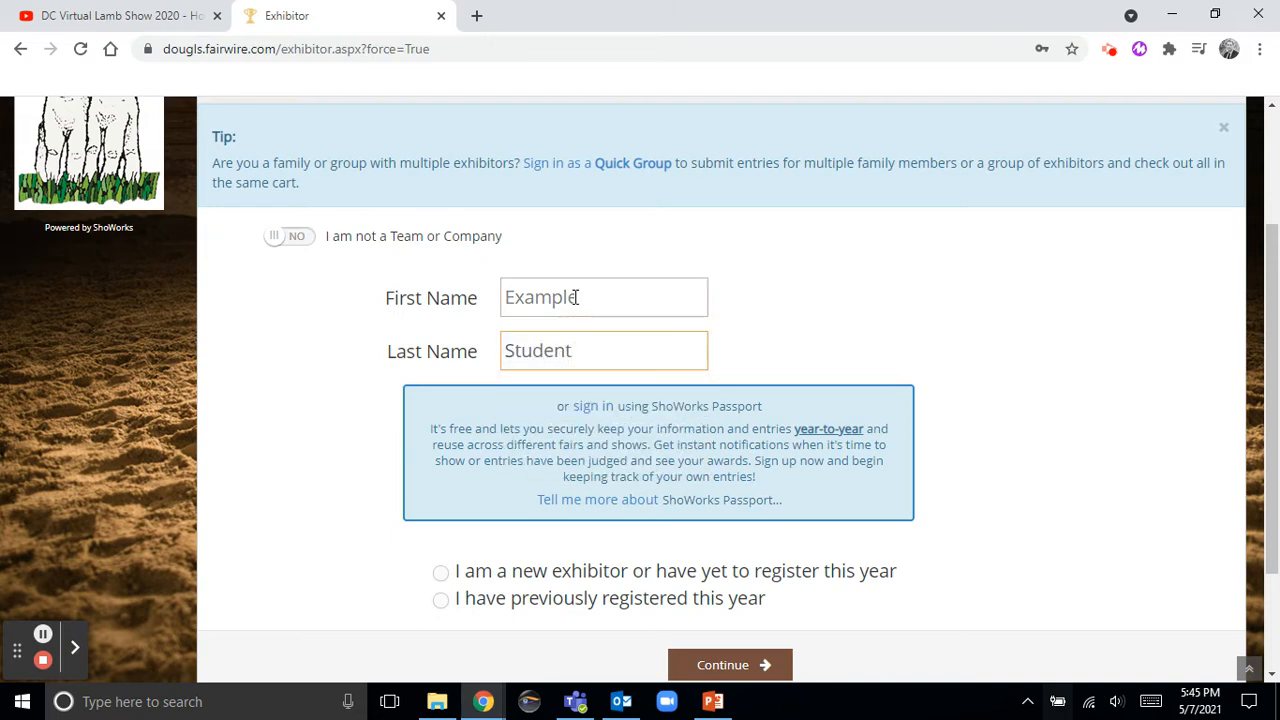
left_click(440, 571)
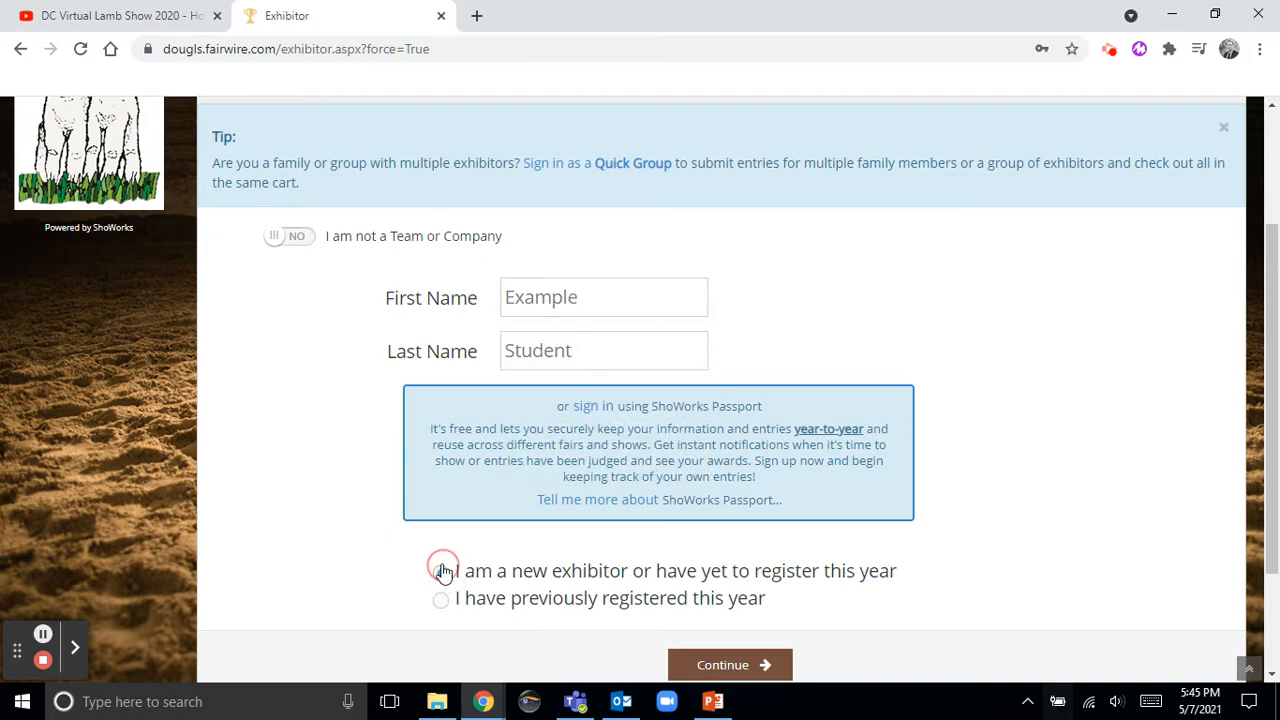
left_click(718, 672)
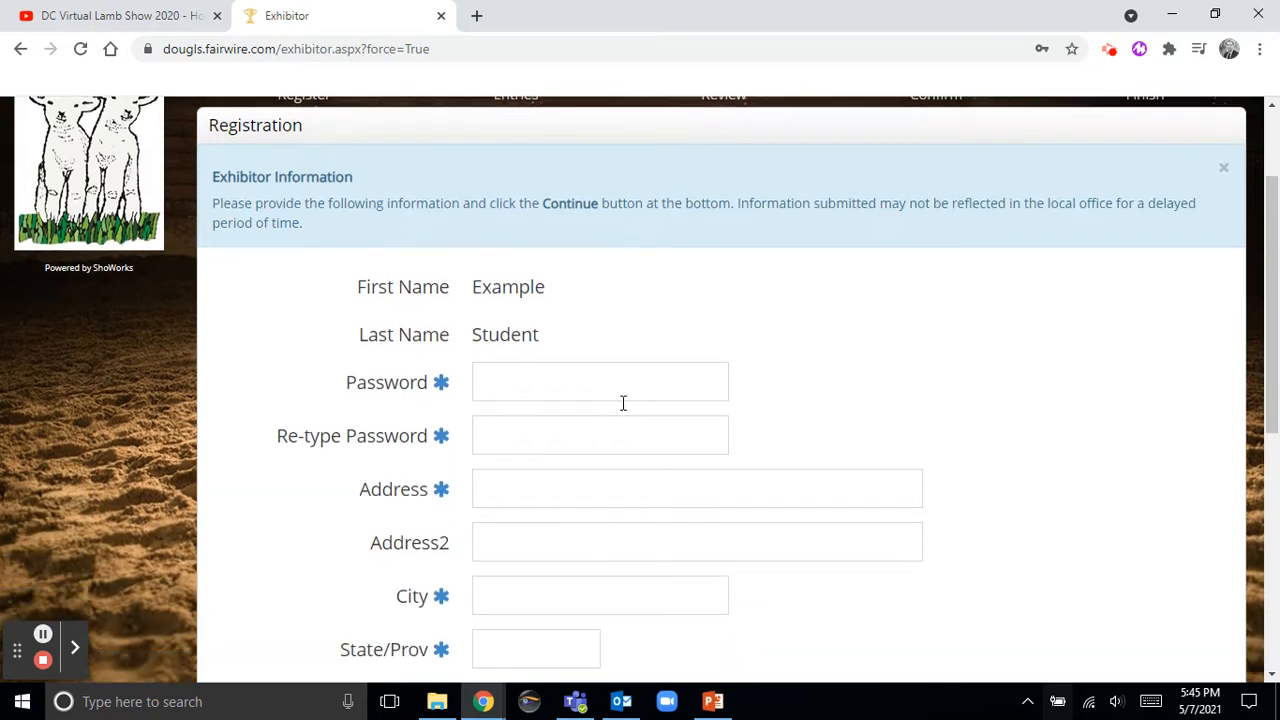
- Enter the account password and repeat it in the Re-type Password field
scroll(623, 403, "down", 2)
left_click(523, 249)
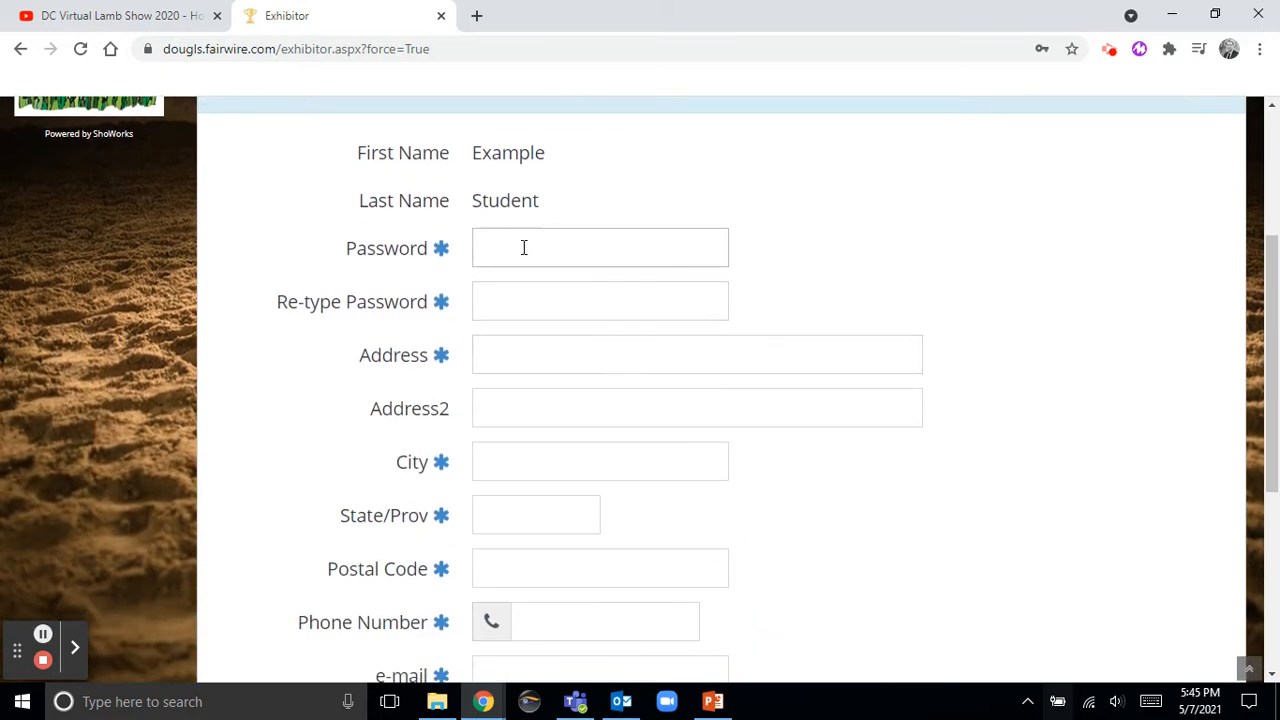
type("********")
key("Tab")
type("********")
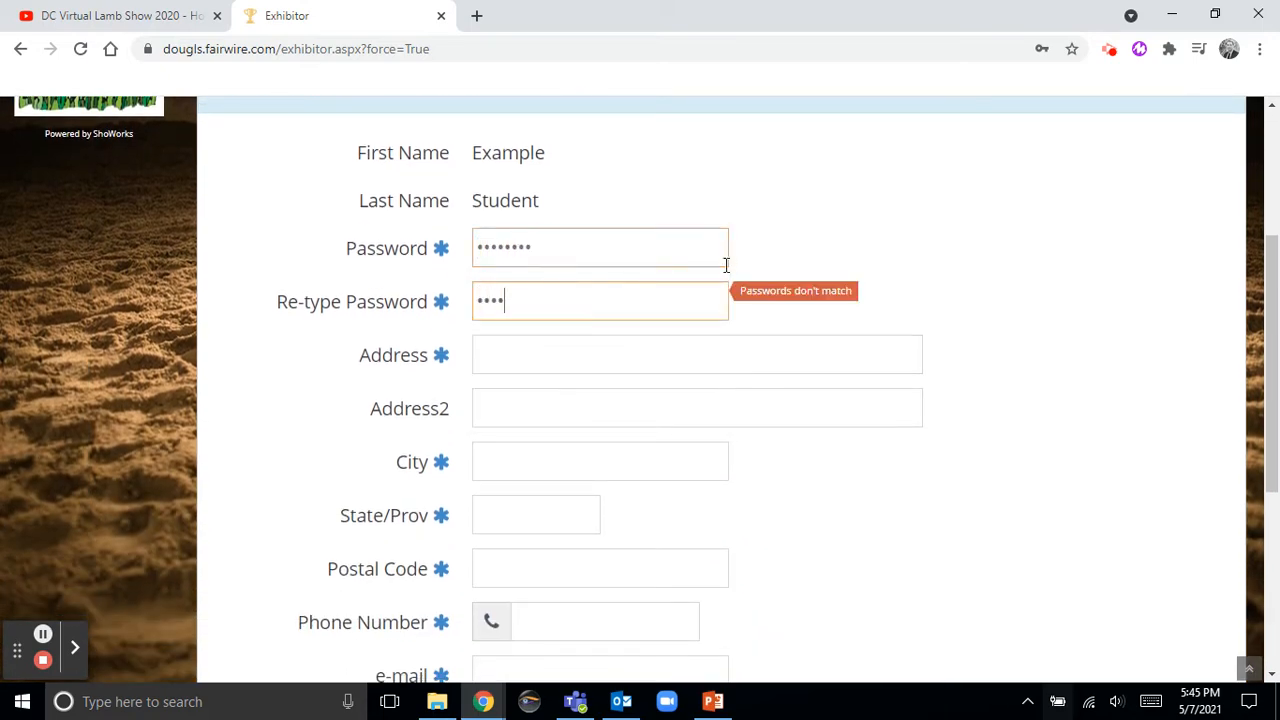
key("Tab")
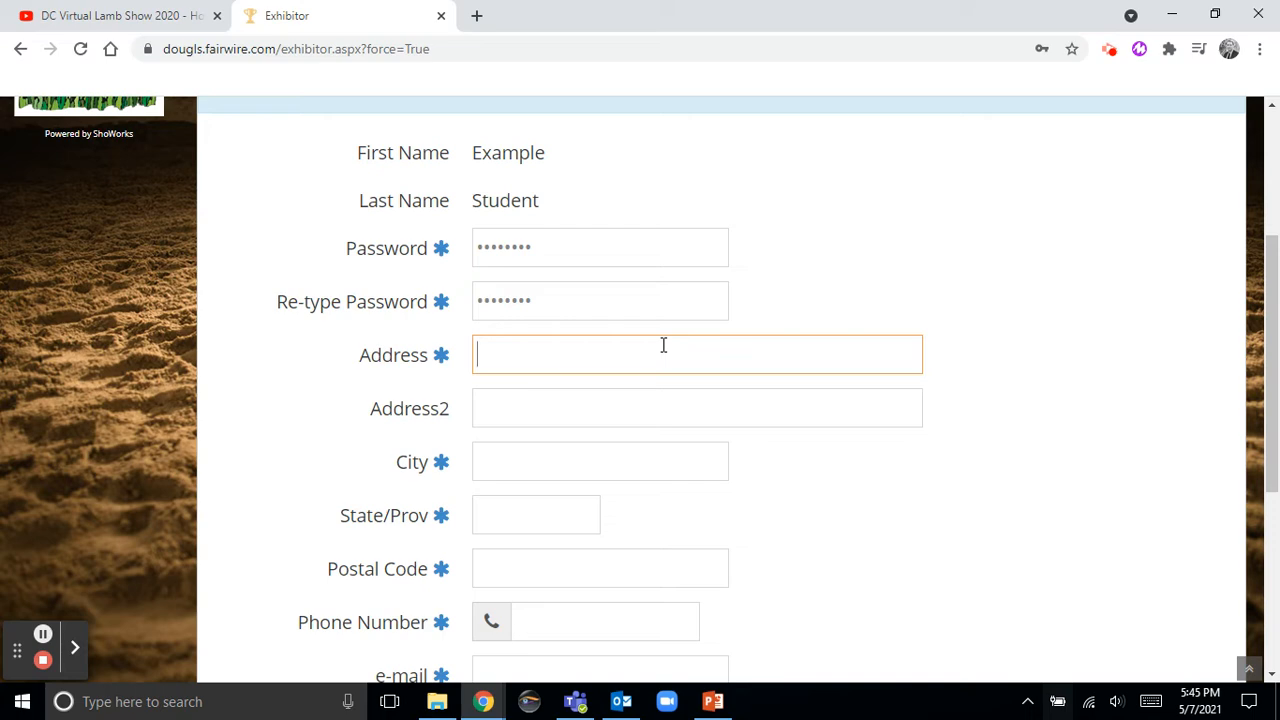
- Fill in the exhibitor's street address, leaving Address2 blank
scroll(660, 346, "down", 4)
scroll(660, 346, "up", 4)
type("500 e")
key("BackSpace")
type("E Fourth Ave")
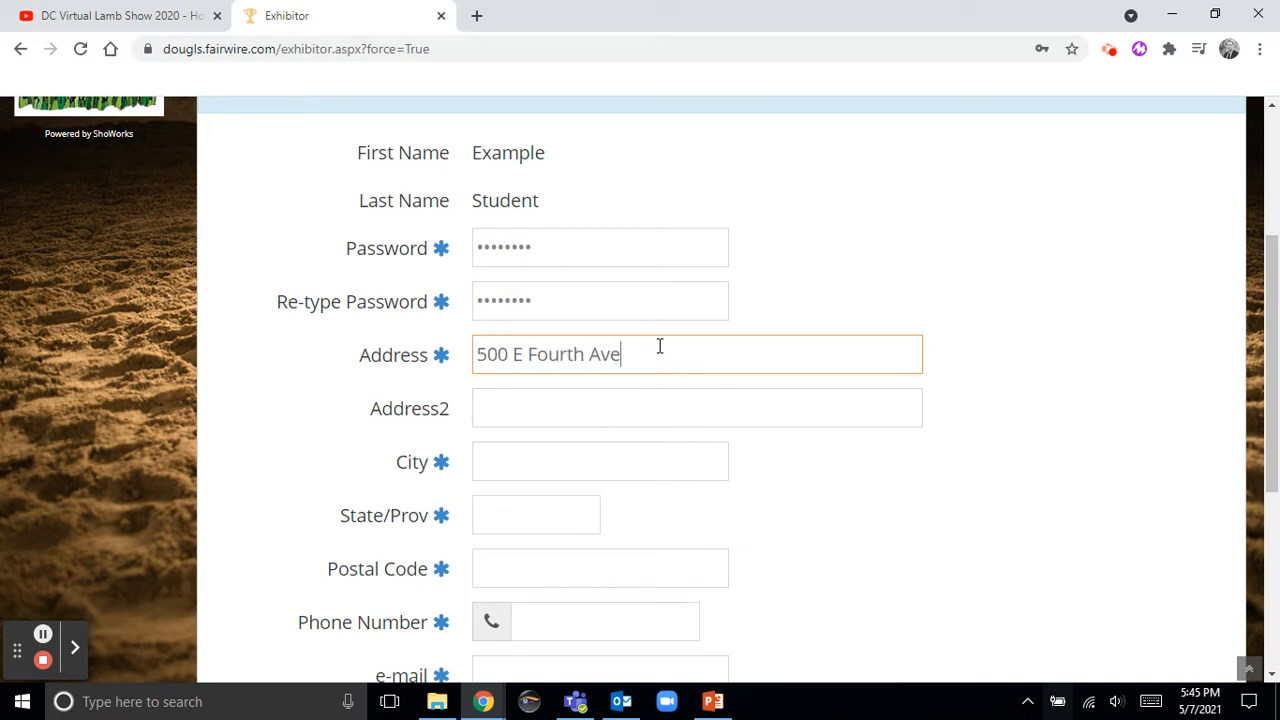
key("Tab")
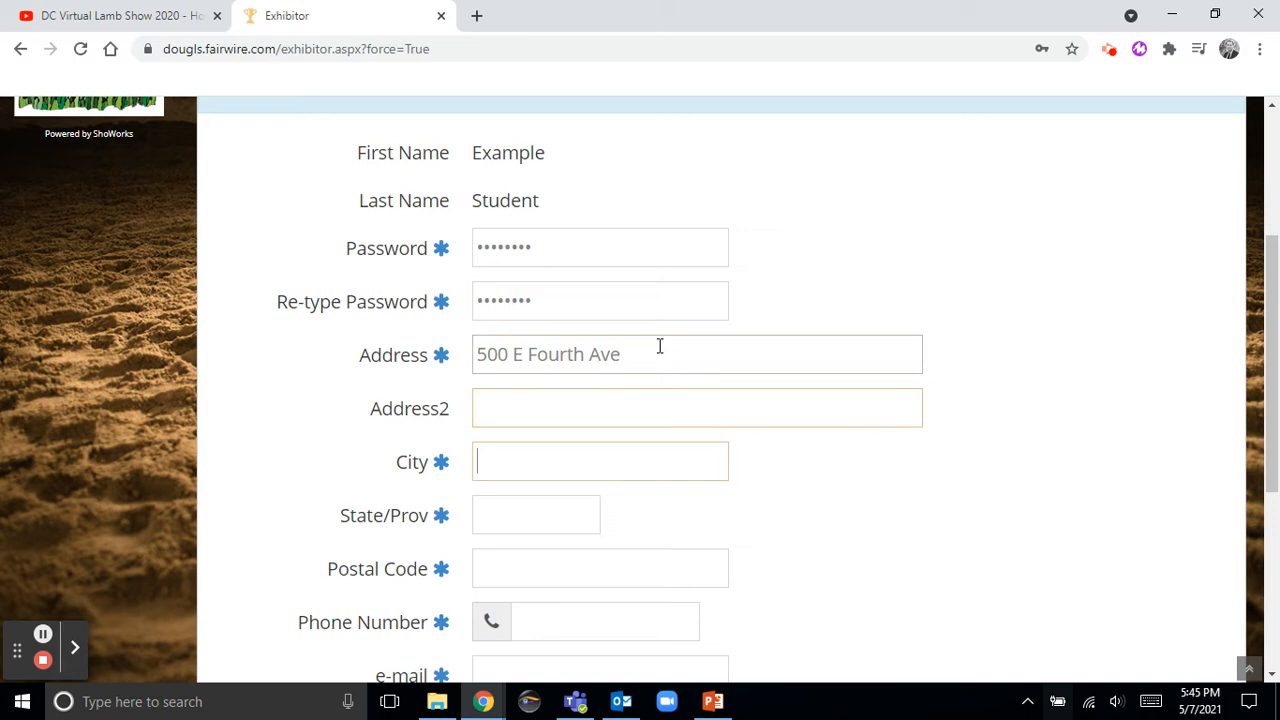
- Fill in the city, state and postal code of the exhibitor's address
type("Sutherlin")
key("Tab")
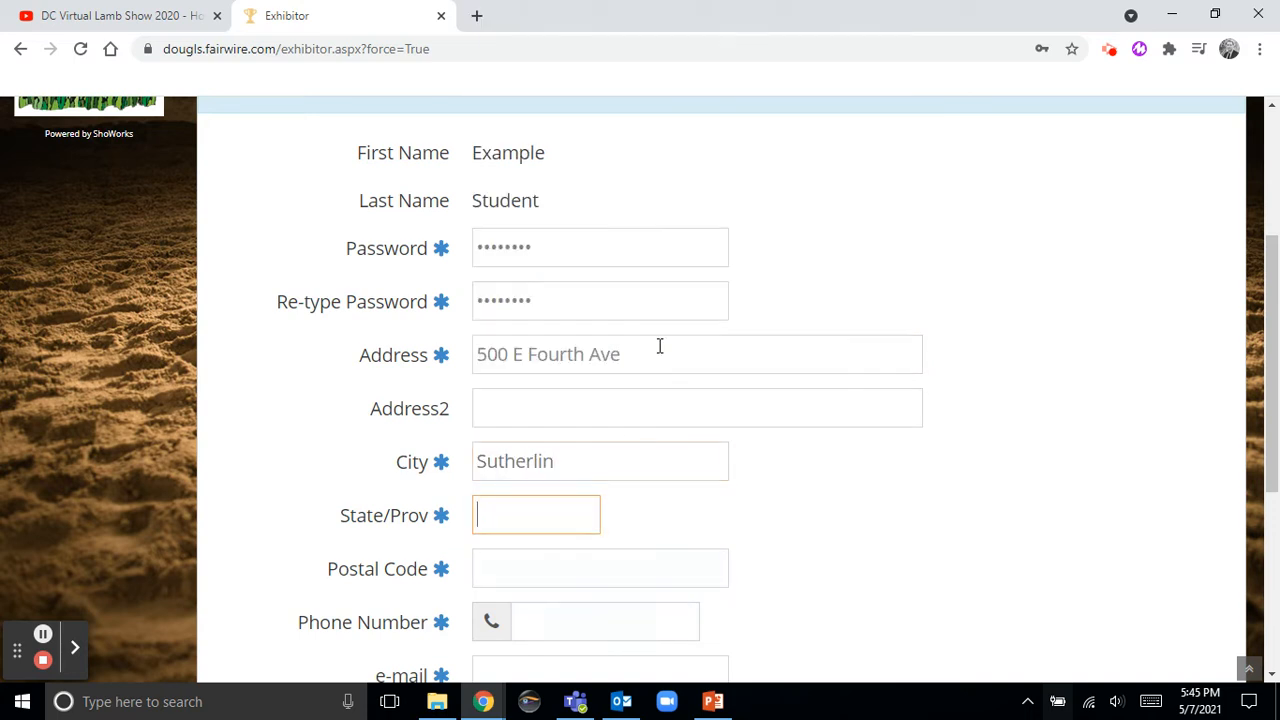
type("OR")
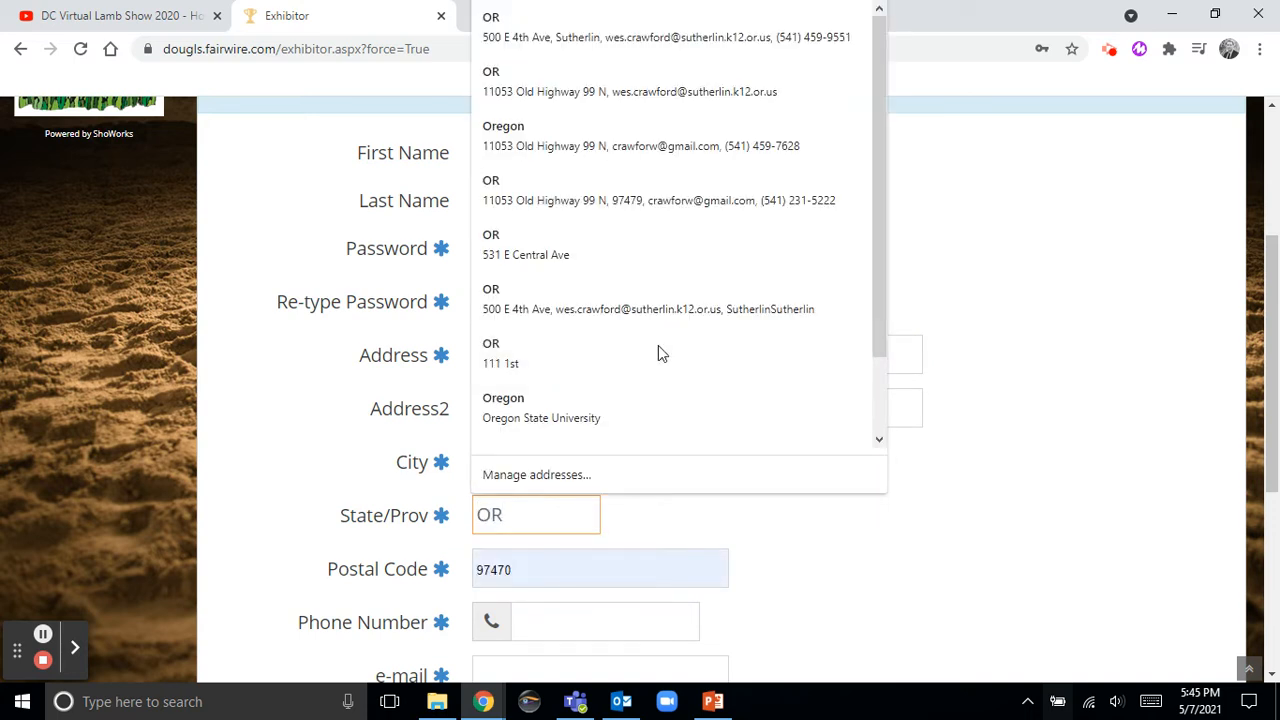
key("Tab")
type("97479")
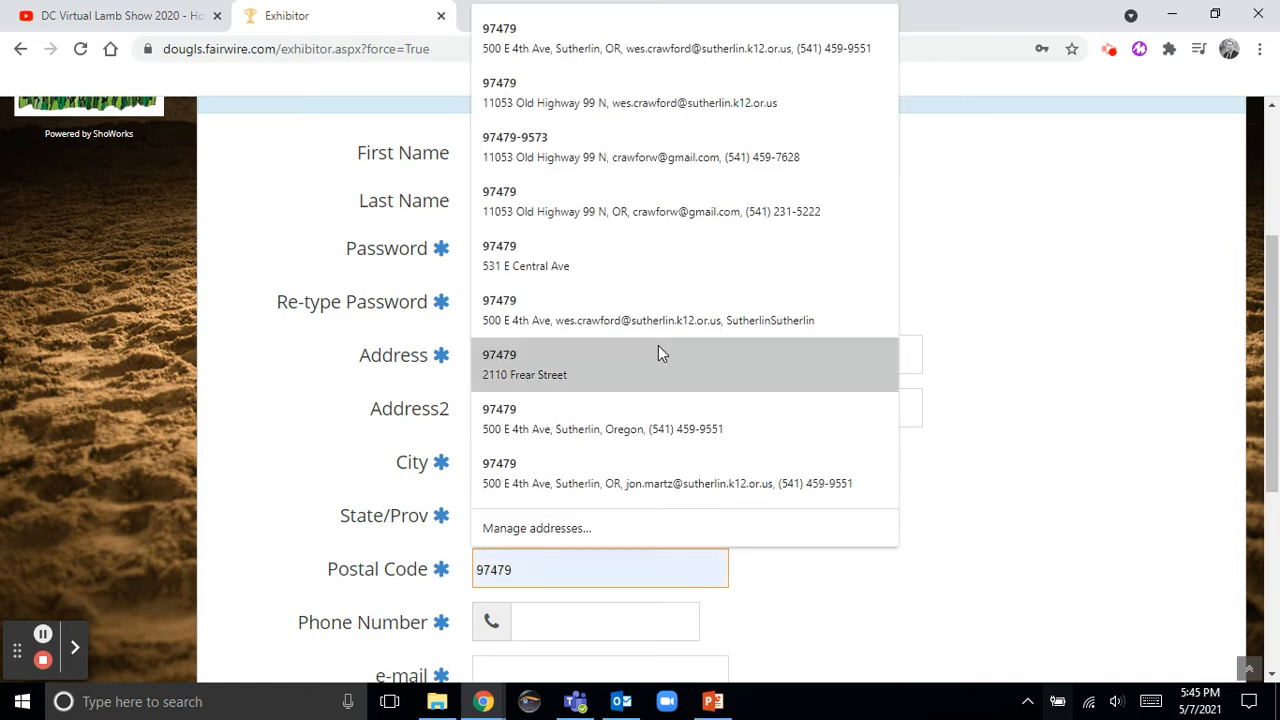
left_click(850, 615)
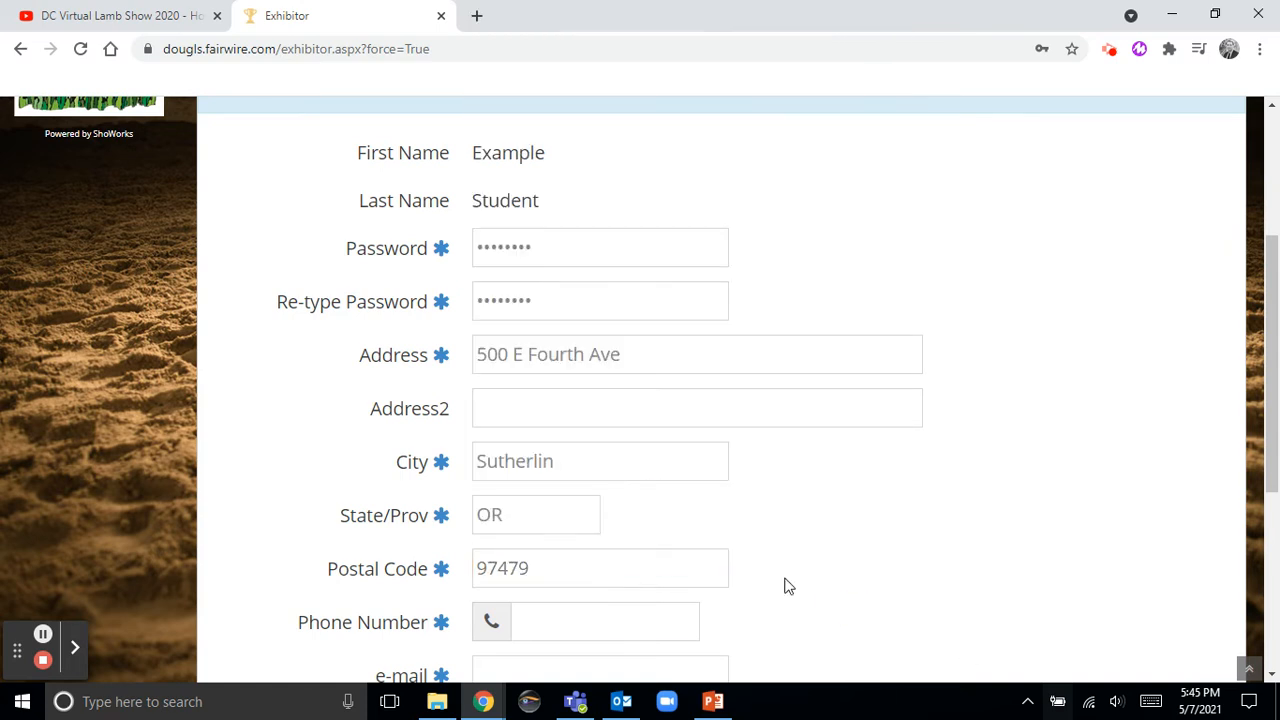
scroll(676, 414, "down", 3)
left_click(540, 340)
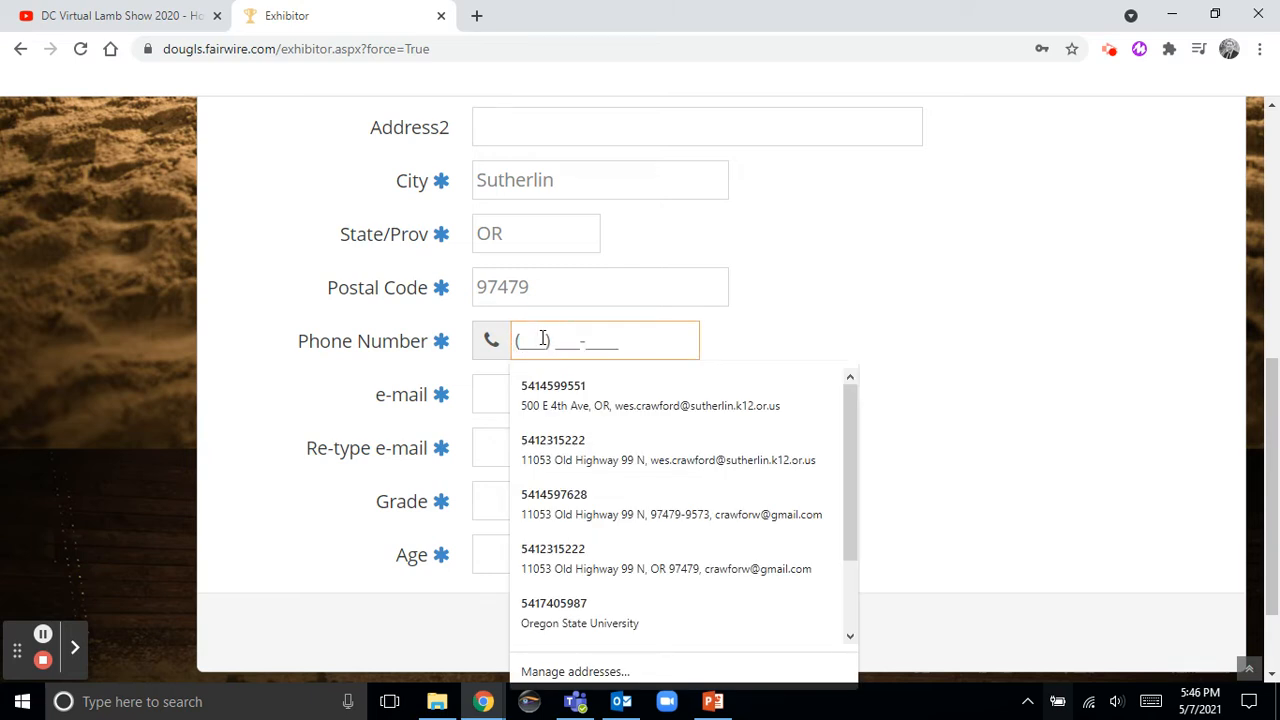
type("54155555")
left_click(929, 454)
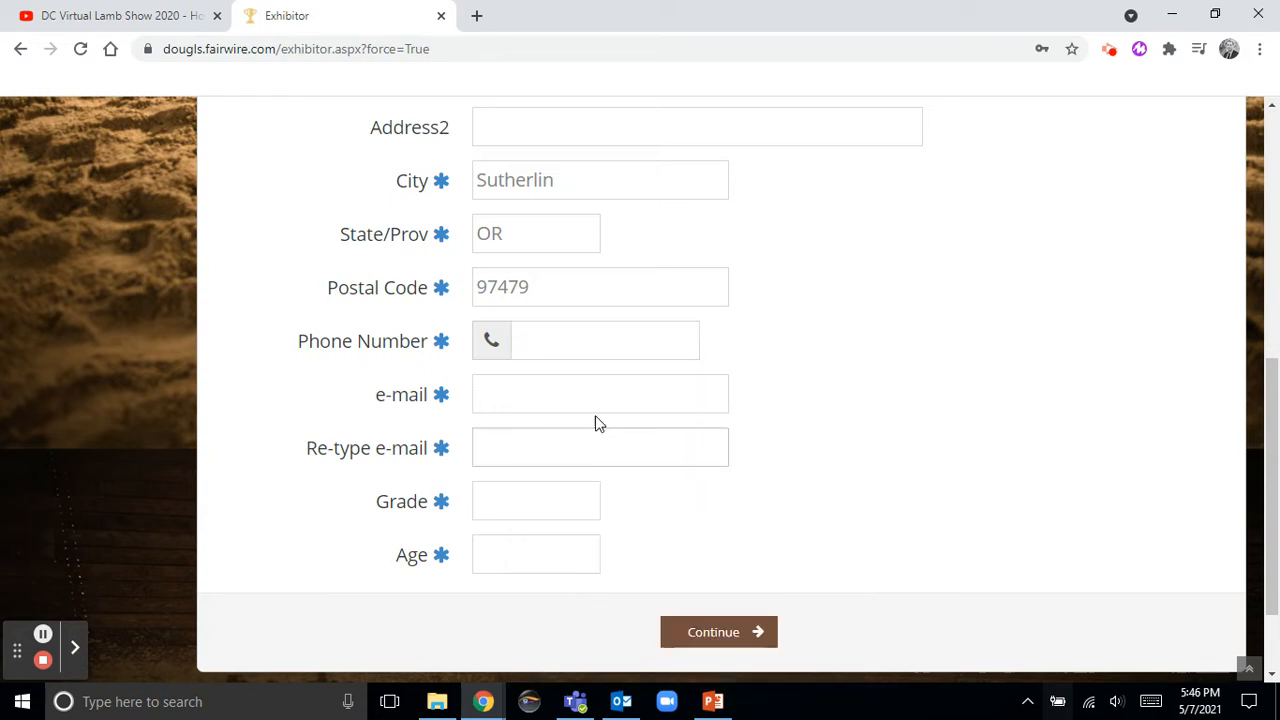
- Fill in the phone number and both e-mail fields from the first saved contact suggestion
left_click(580, 348)
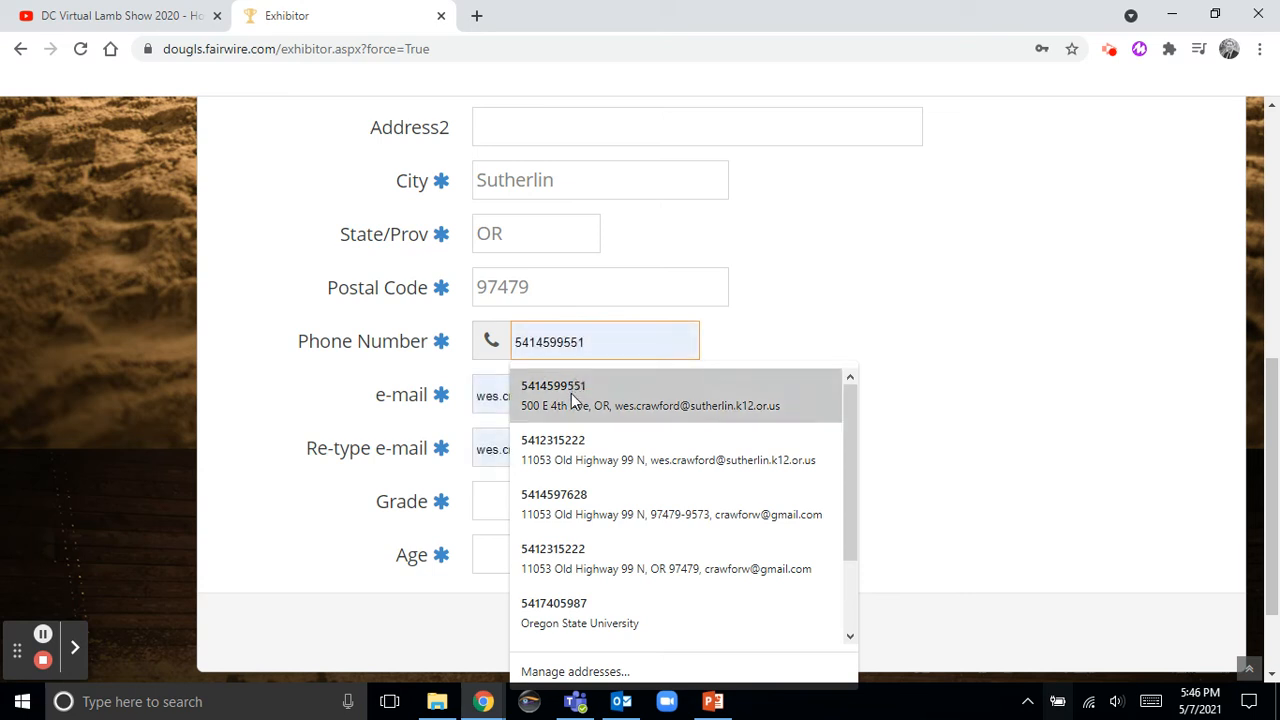
left_click(571, 393)
left_click(670, 396)
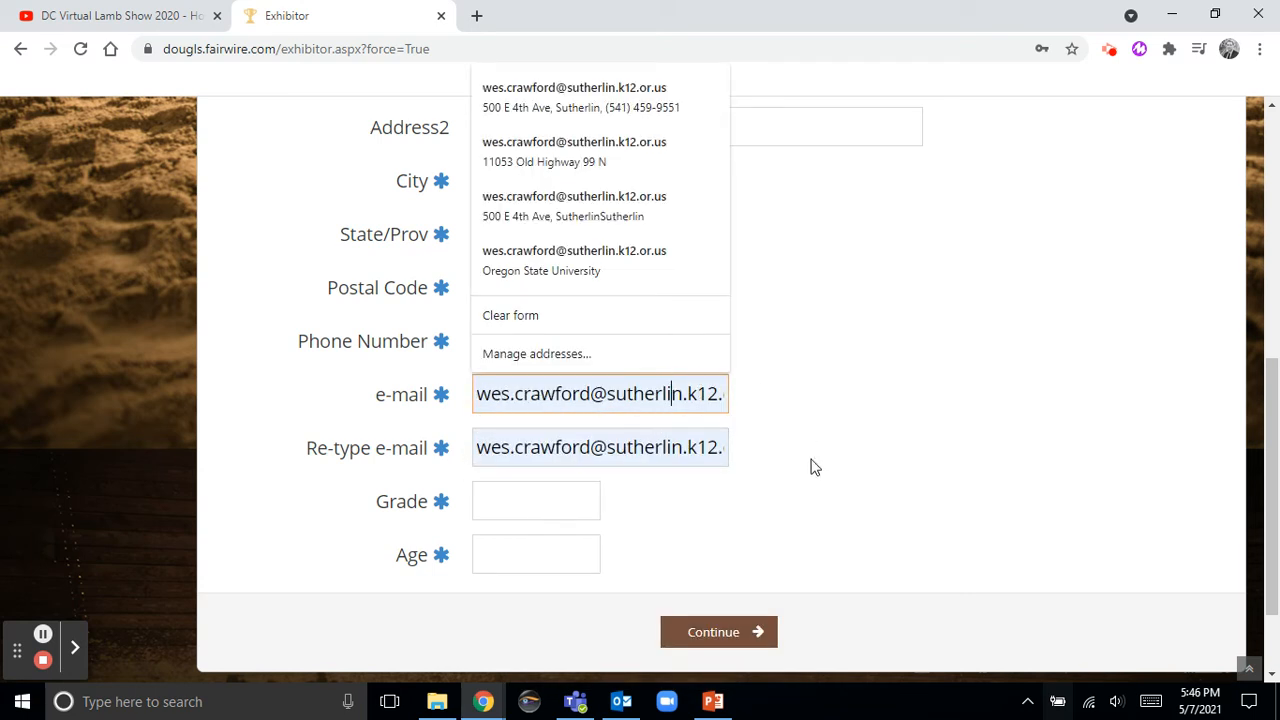
left_click(818, 464)
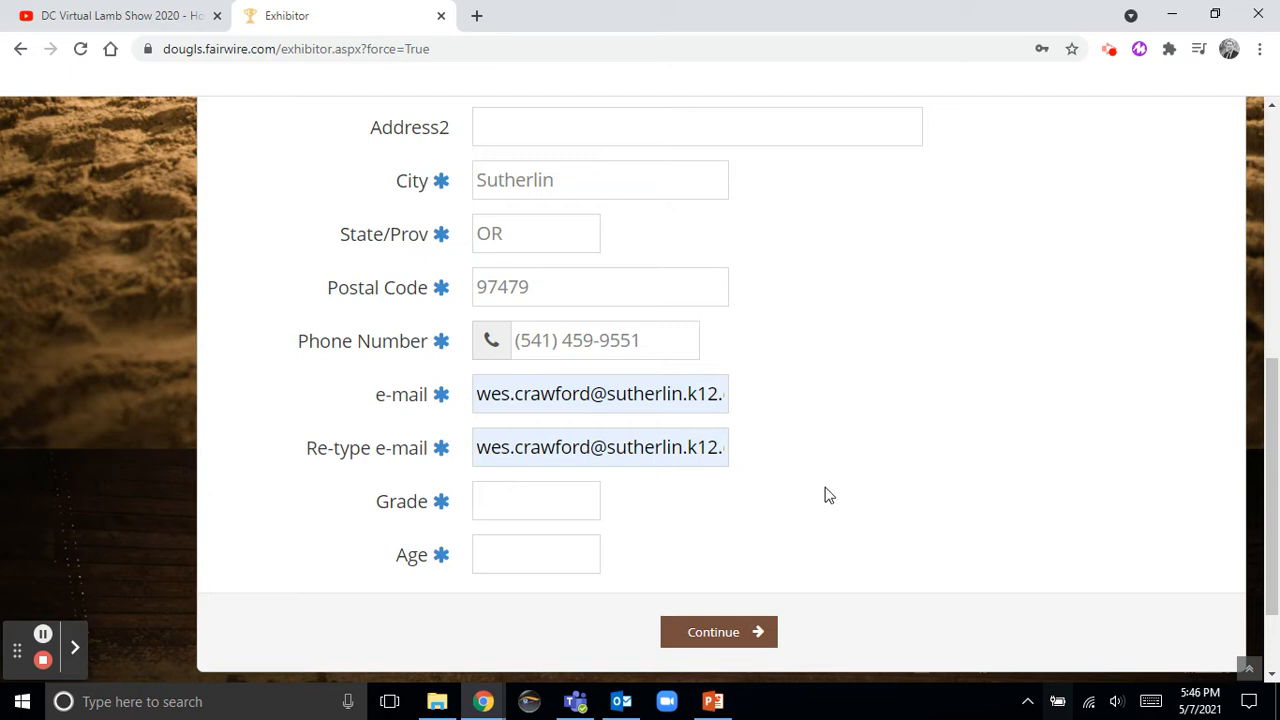
- Set the exhibitor's grade to 4 and age to 10
left_click(522, 504)
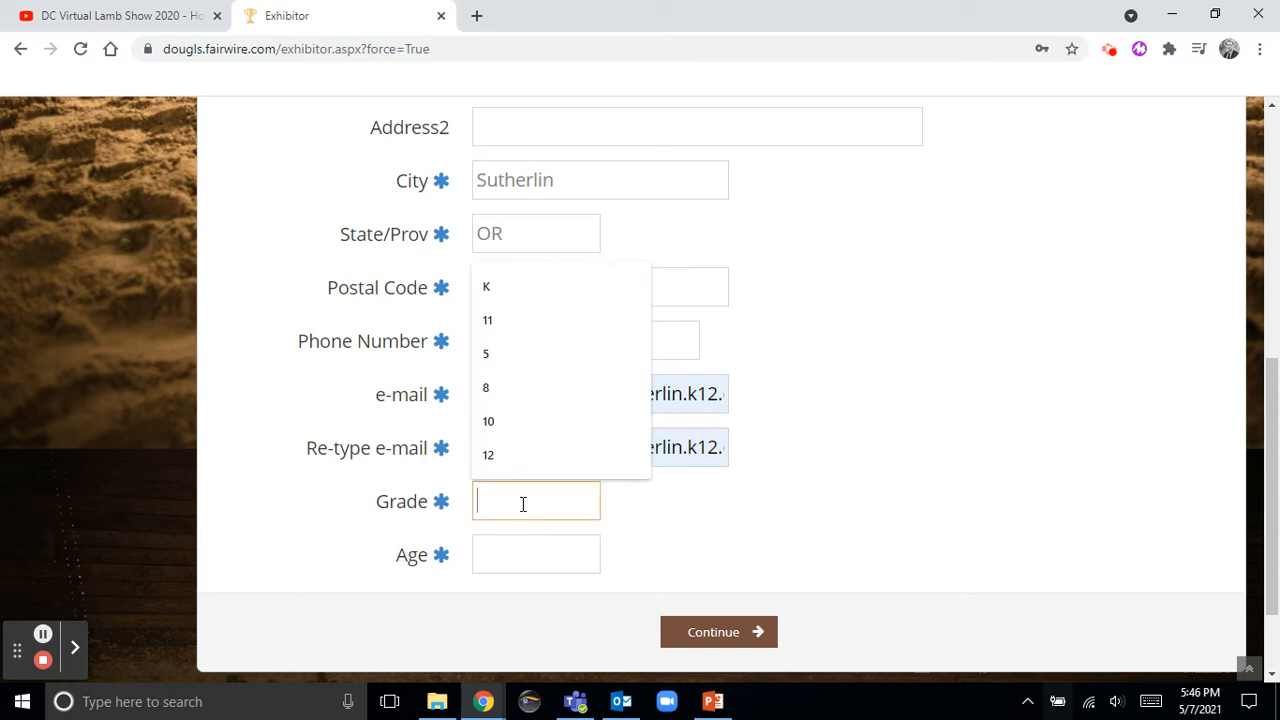
type("4")
left_click(511, 554)
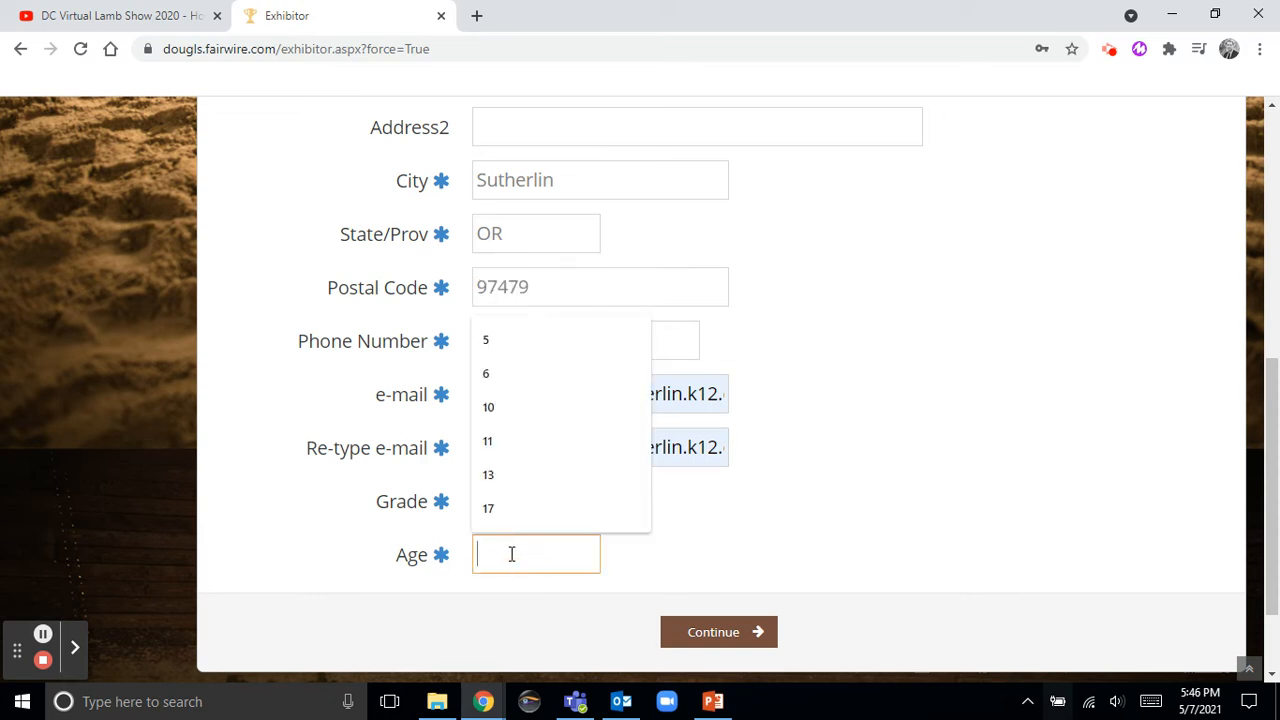
type("10")
left_click(698, 560)
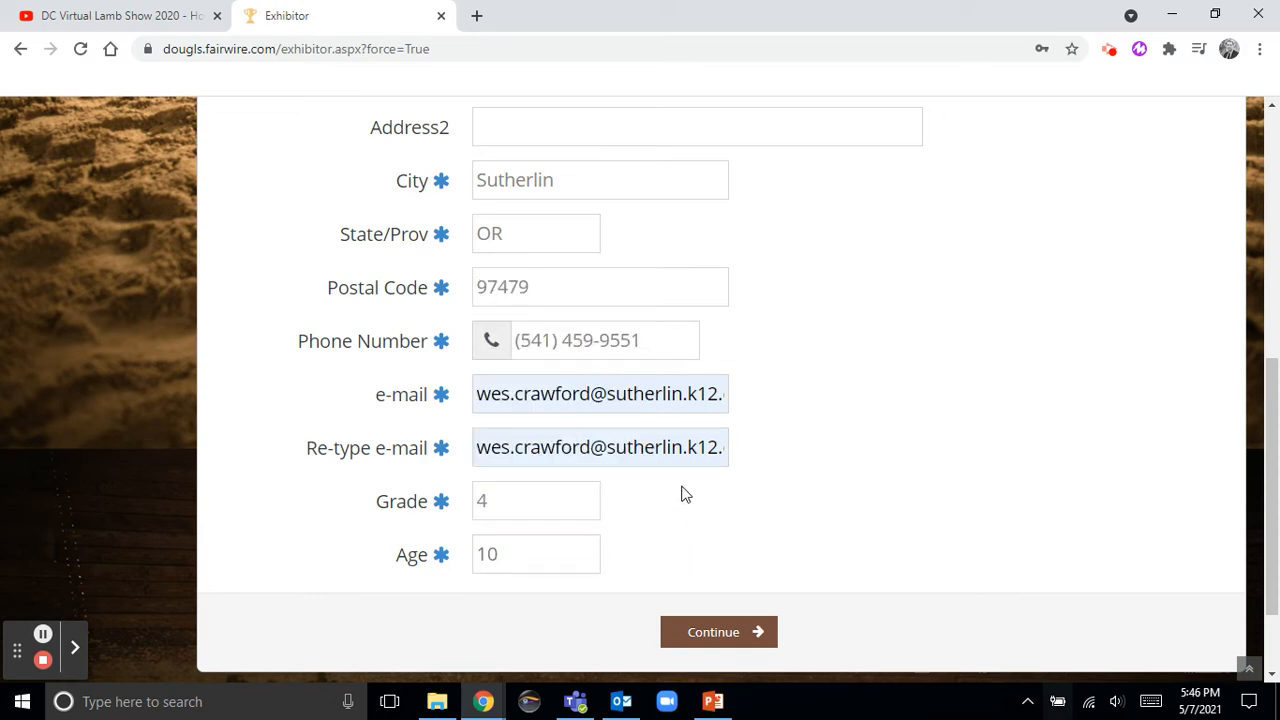
- Check the completed exhibitor information, submit it, and confirm the summary to proceed to the entries
scroll(707, 519, "up", 1)
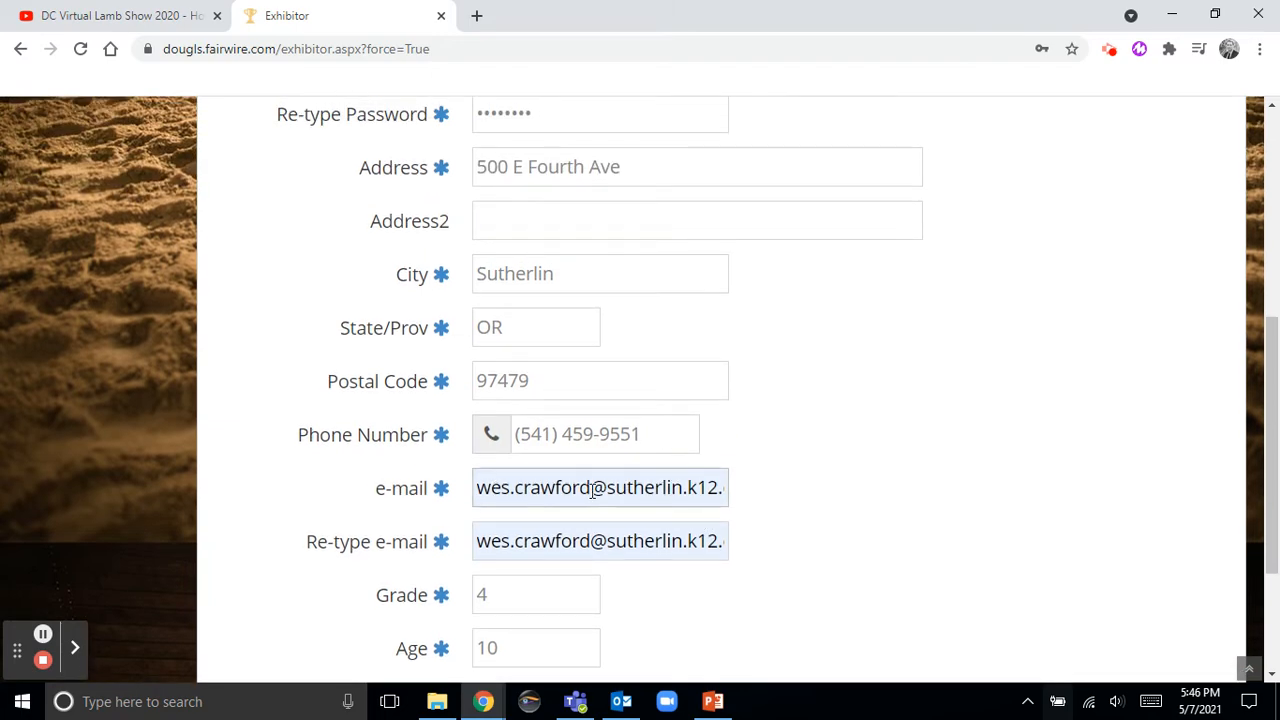
scroll(702, 480, "up", 3)
scroll(697, 480, "down", 5)
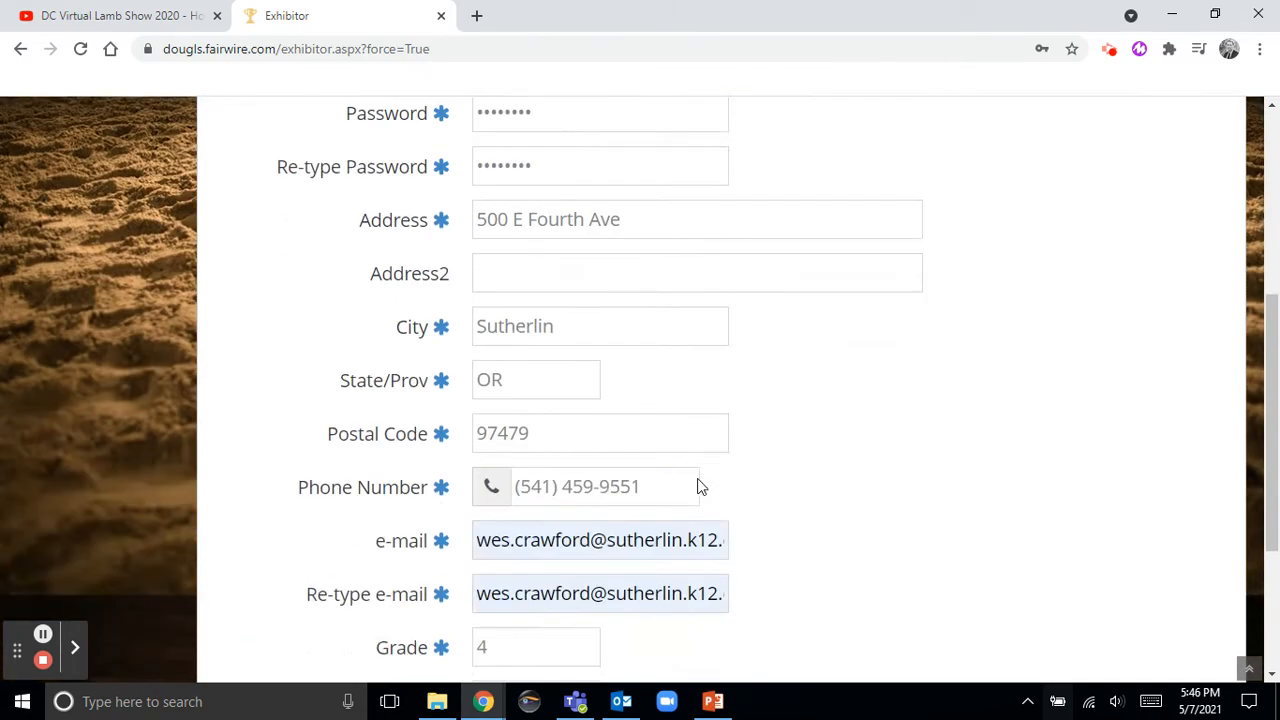
left_click(731, 526)
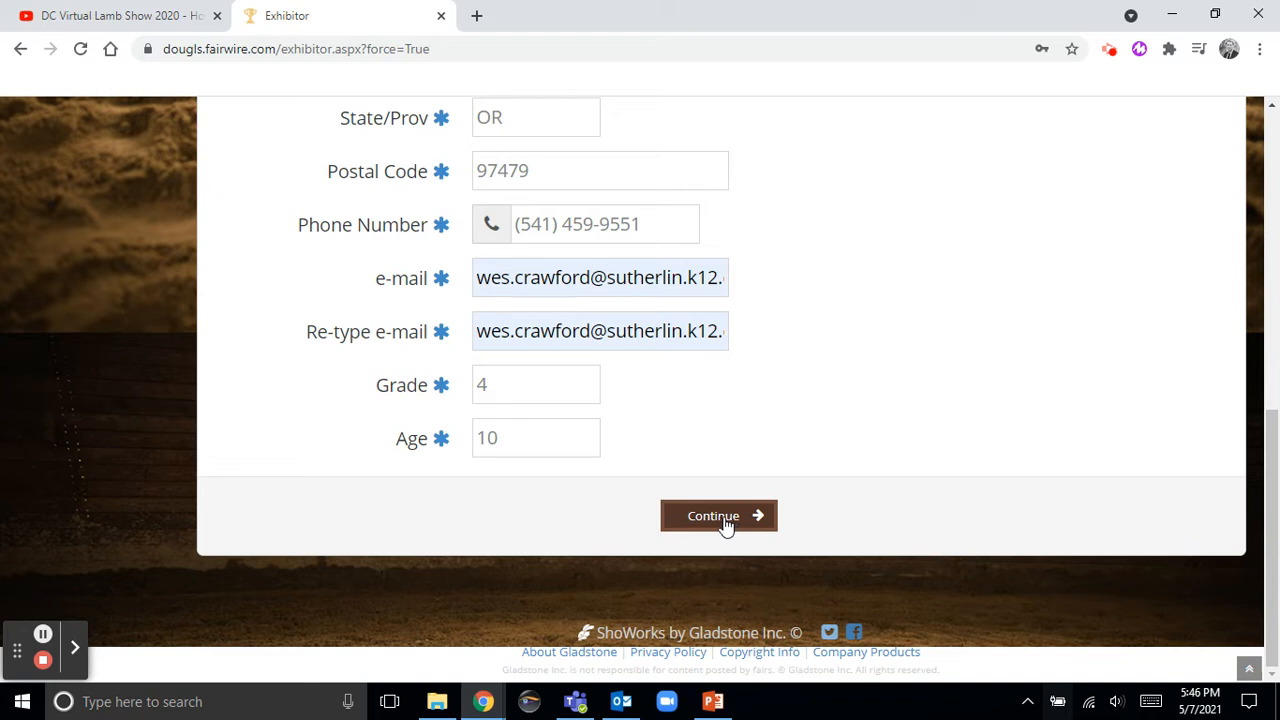
left_click(727, 522)
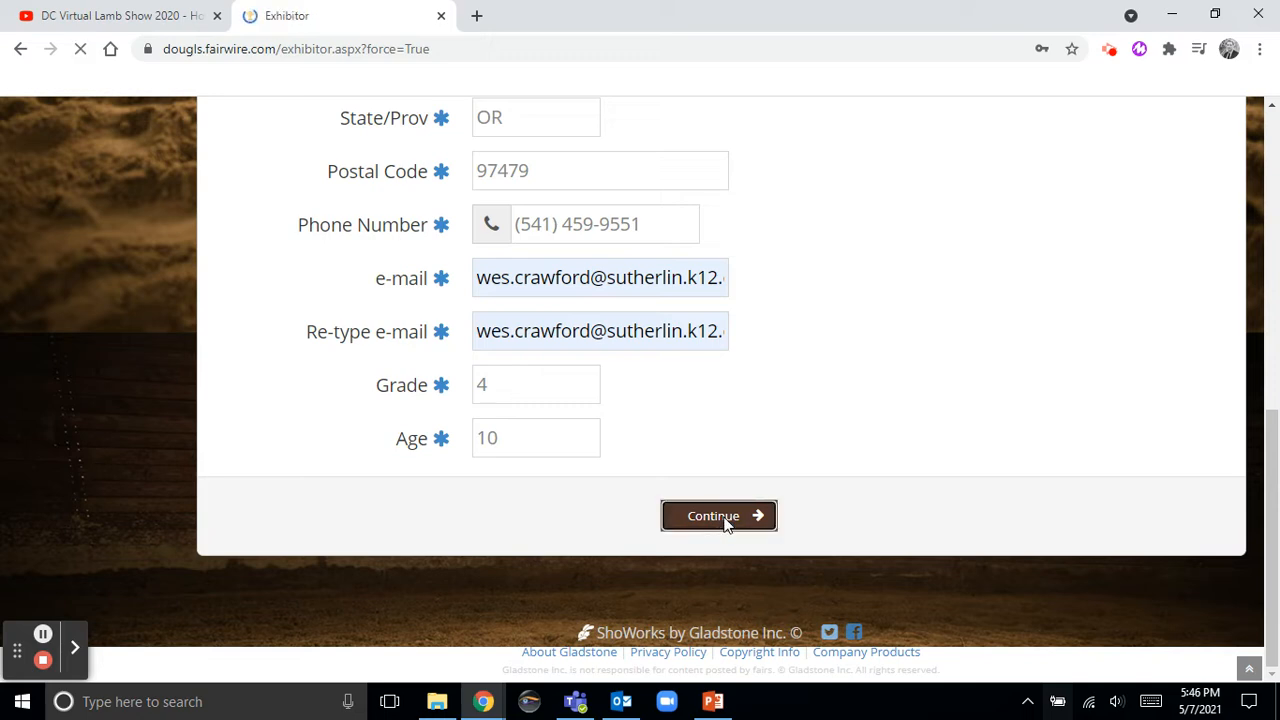
scroll(503, 423, "down", 5)
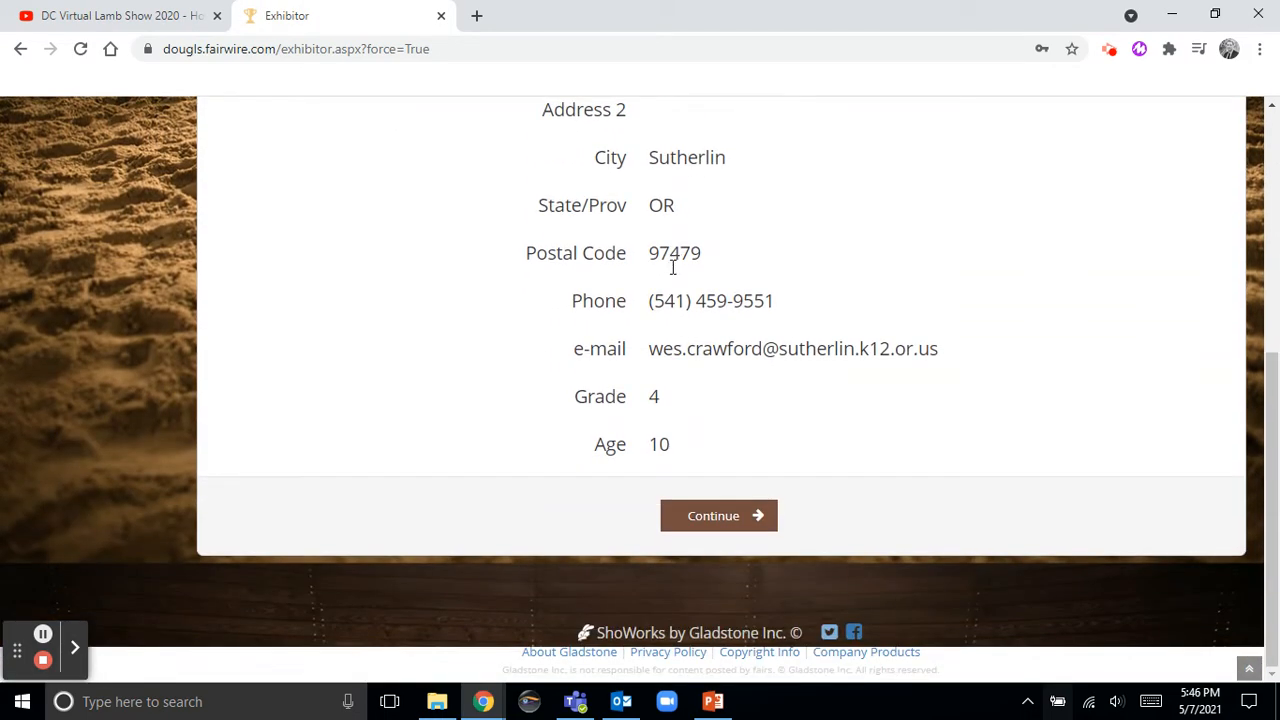
left_click(737, 518)
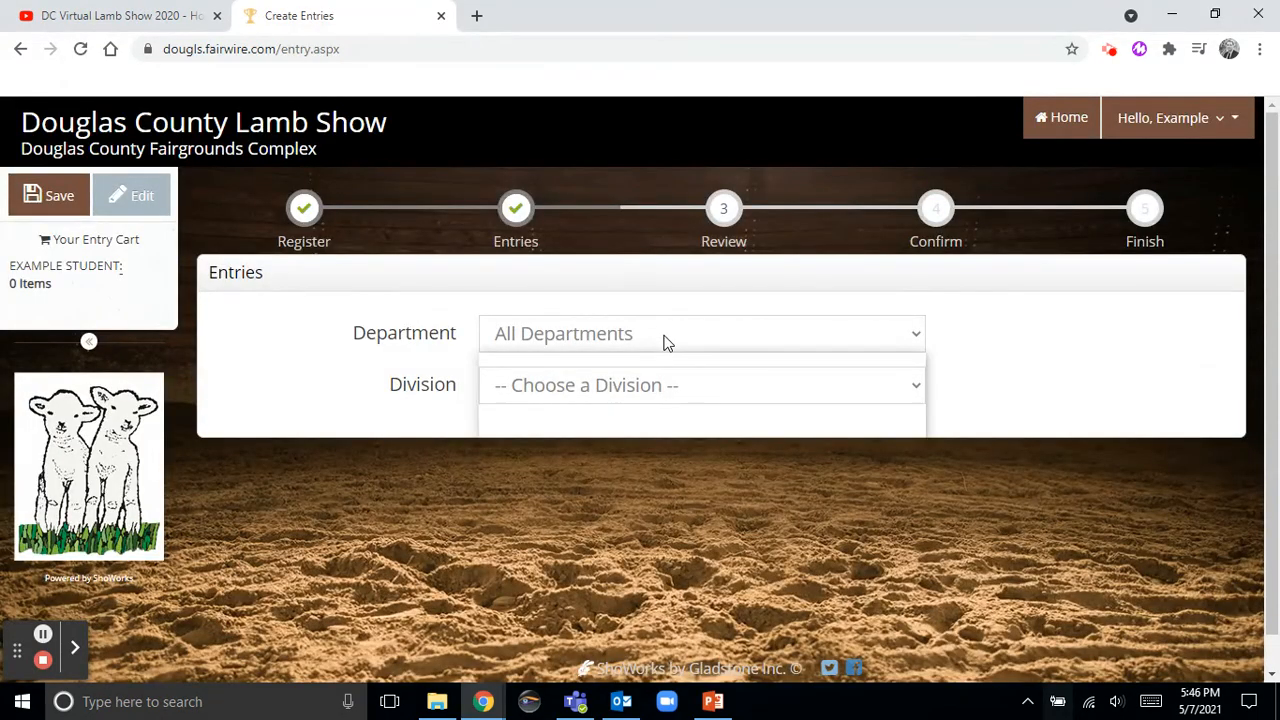
- Choose the Lamb Show department, the Market Lambs division and the pre-registered Market Lambs class for the entry
left_click(663, 341)
left_click(632, 434)
left_click(636, 390)
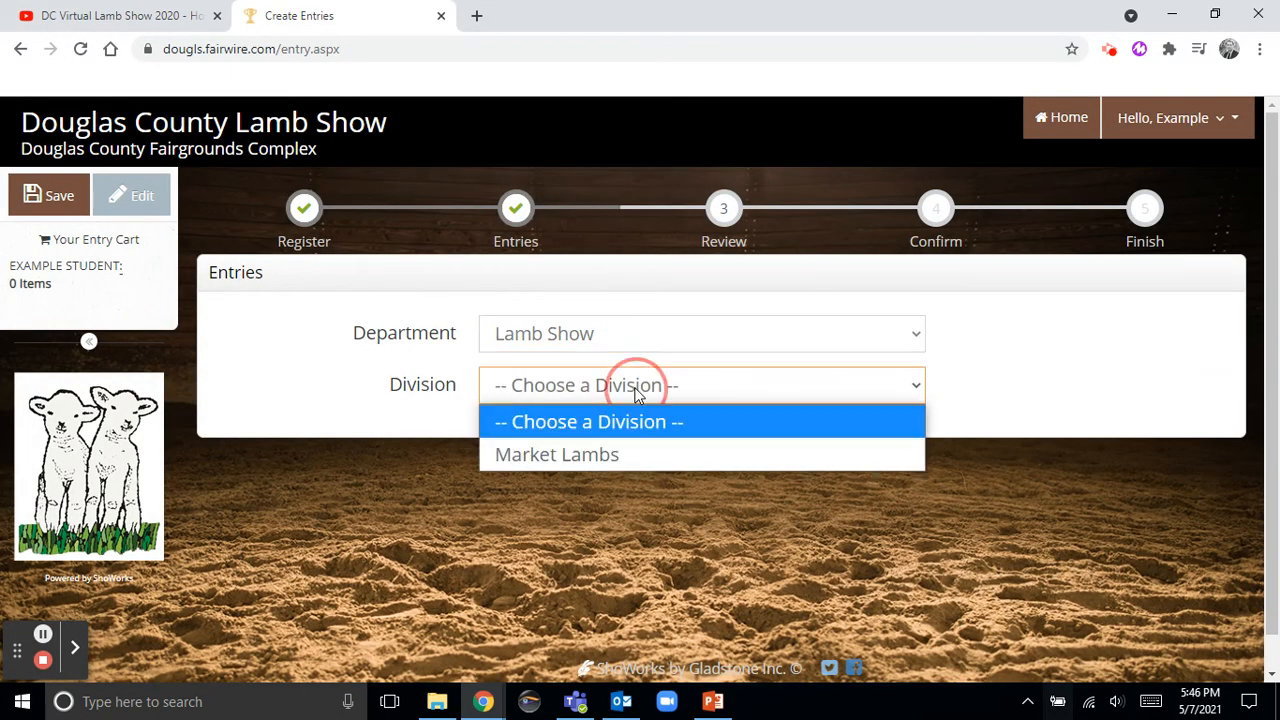
left_click(675, 449)
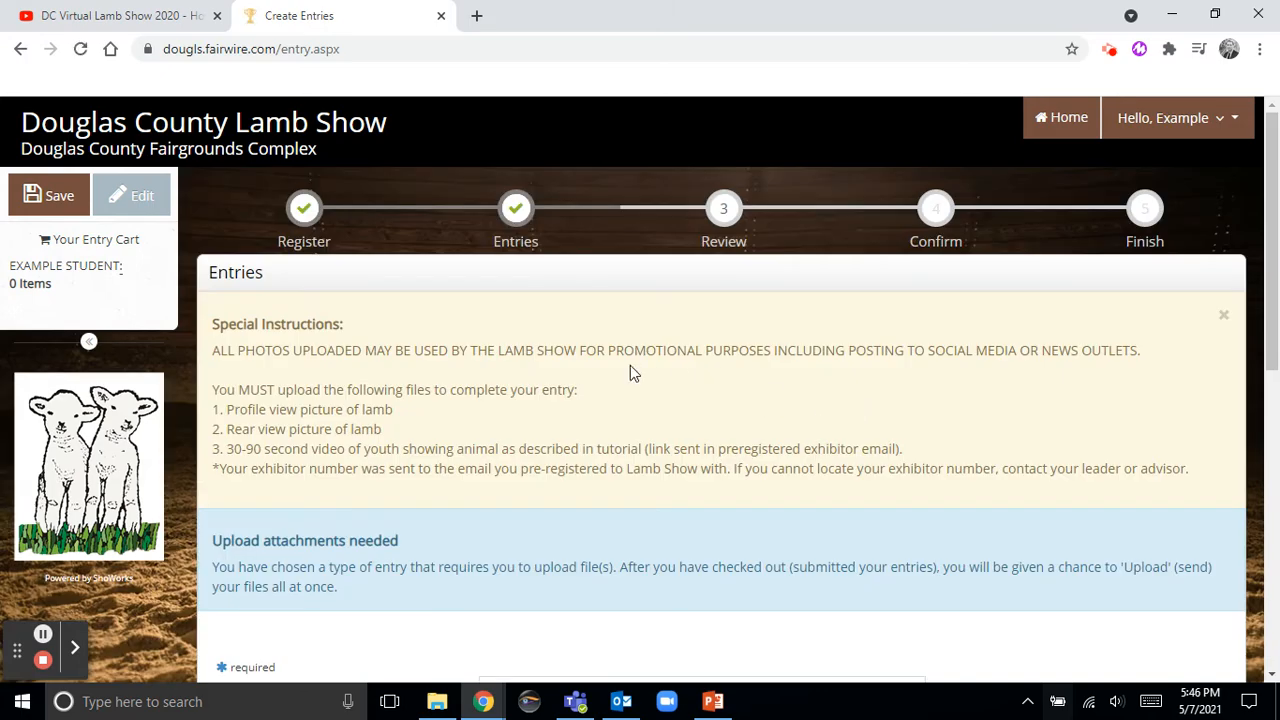
scroll(614, 374, "down", 6)
left_click(630, 241)
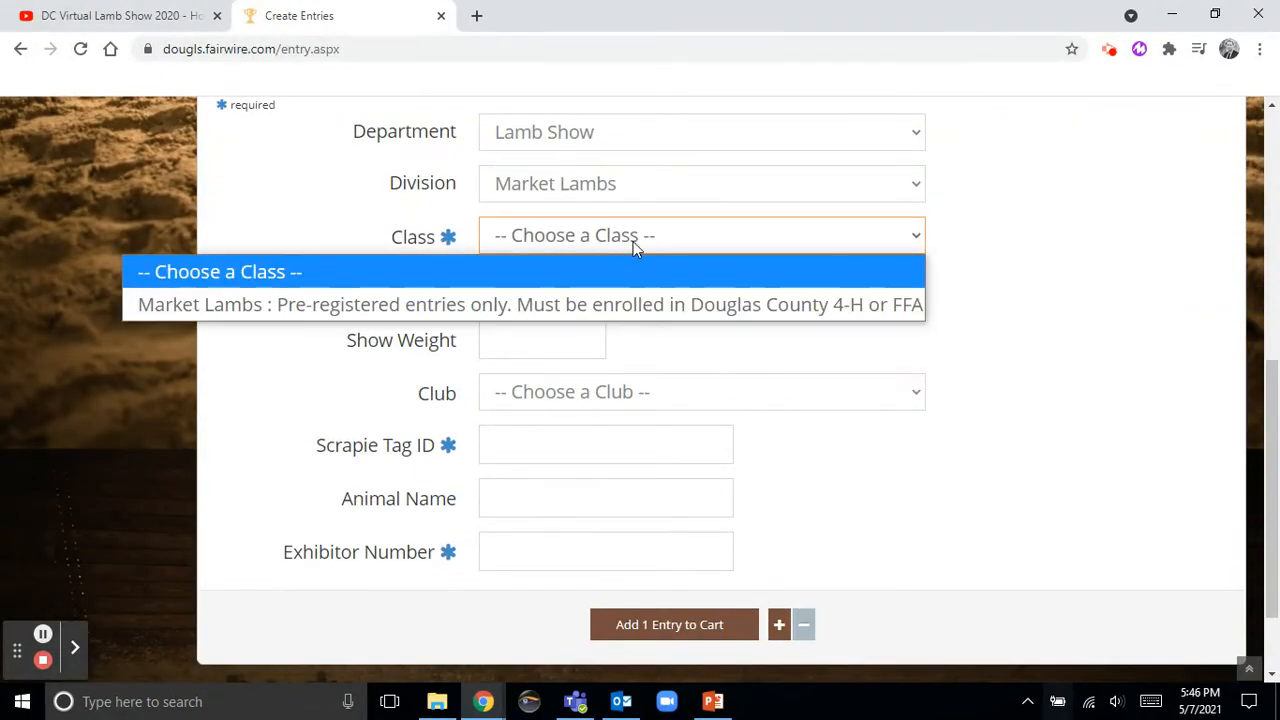
left_click(580, 306)
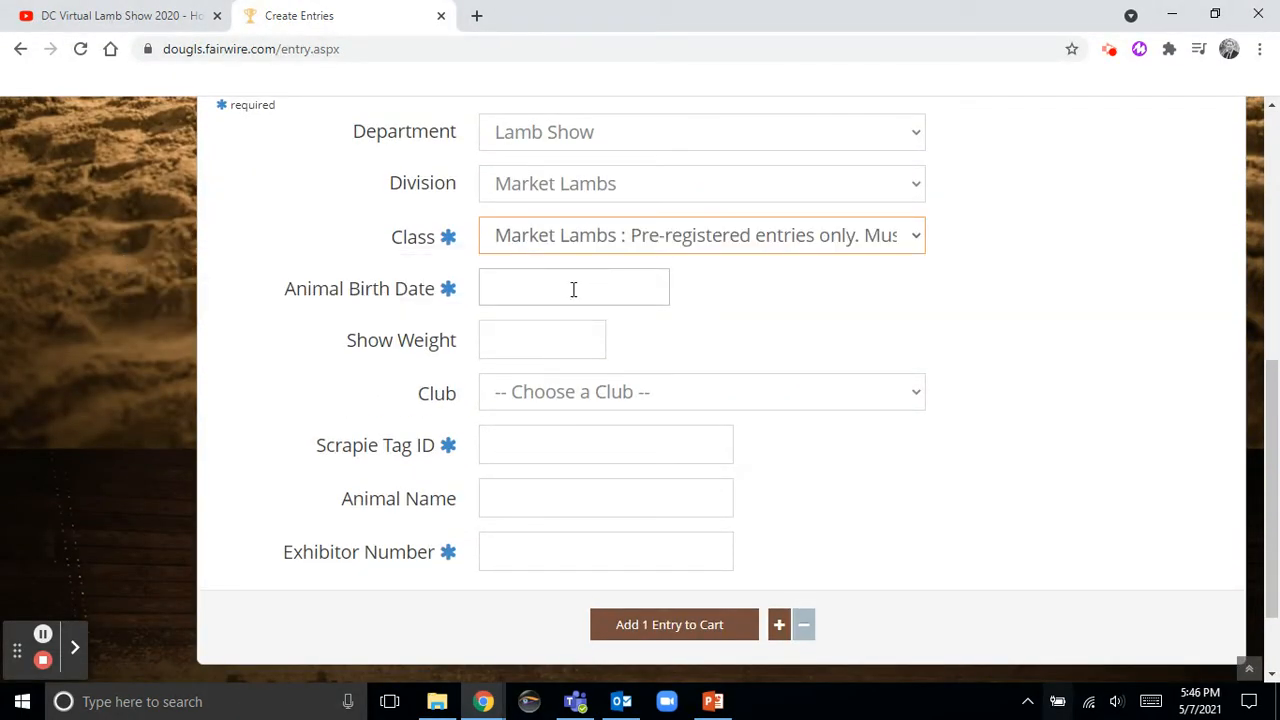
- Set the animal birth date to 12/1/2020 and the show weight to 125
left_click(573, 289)
type("12/1/2020")
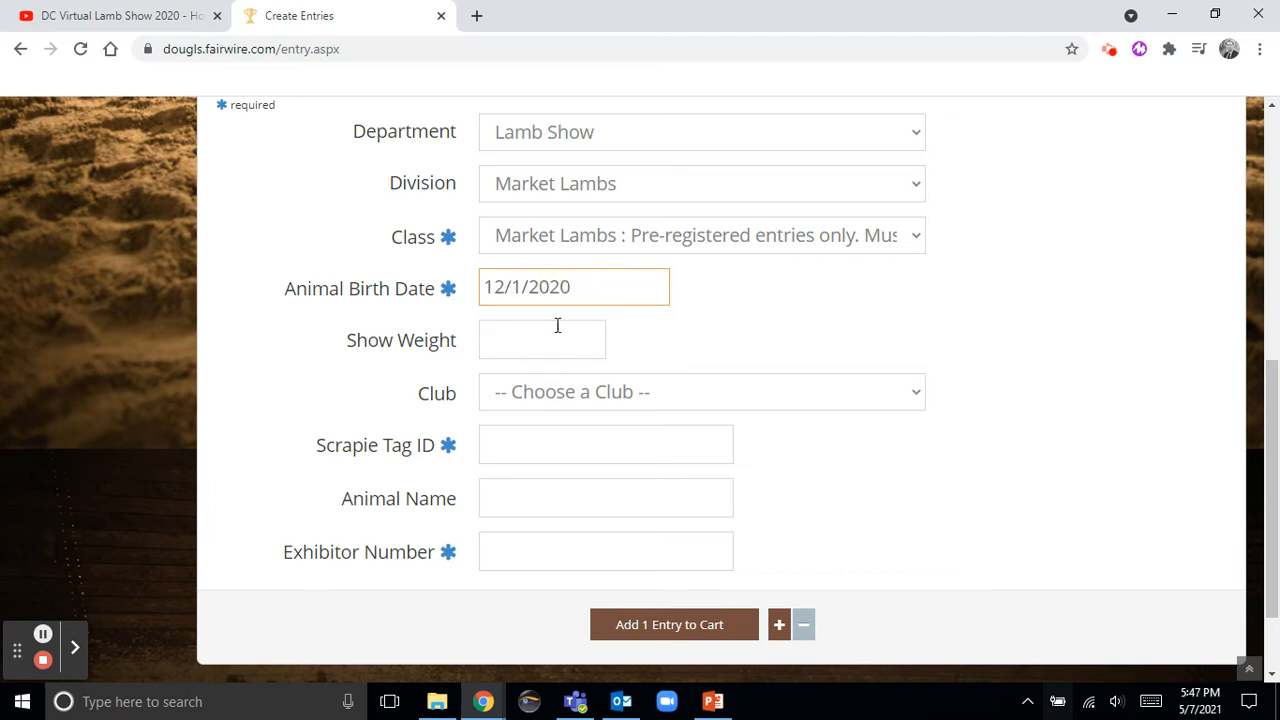
left_click(558, 334)
type("125")
left_click(694, 337)
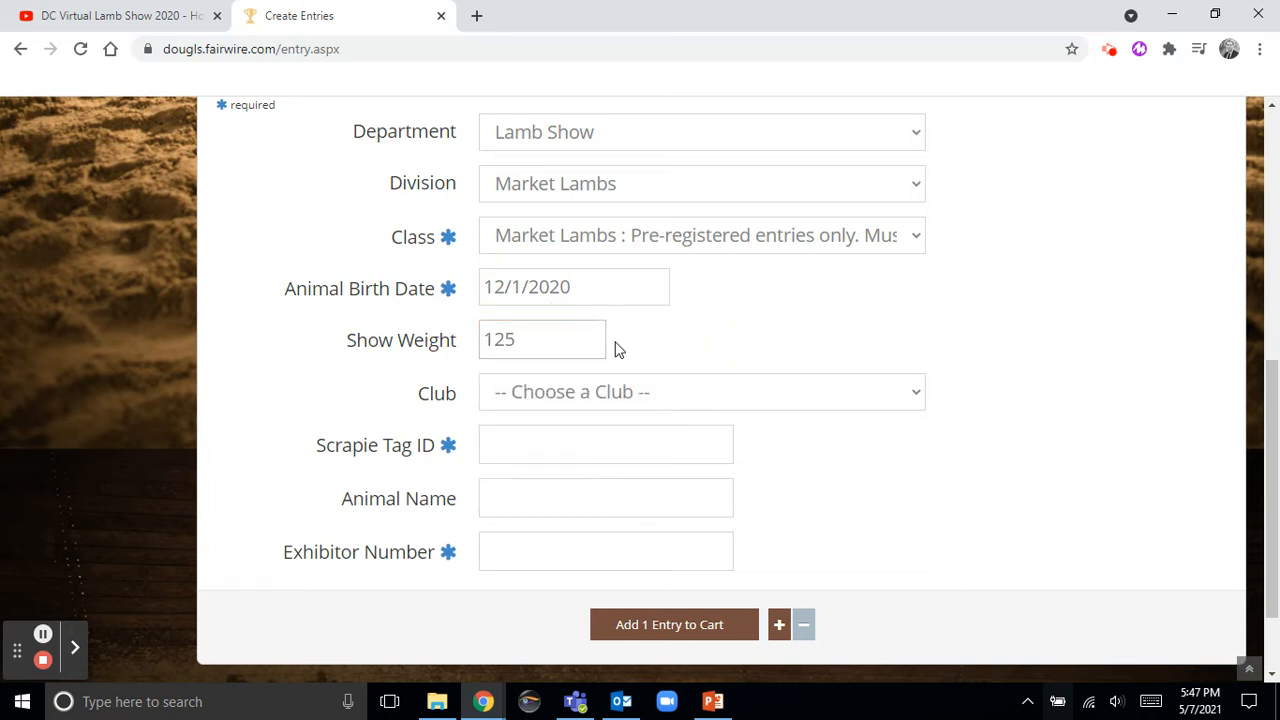
- Choose Sutherlin FFA as the club and enter 12345 as the Scrapie Tag ID
left_click(624, 388)
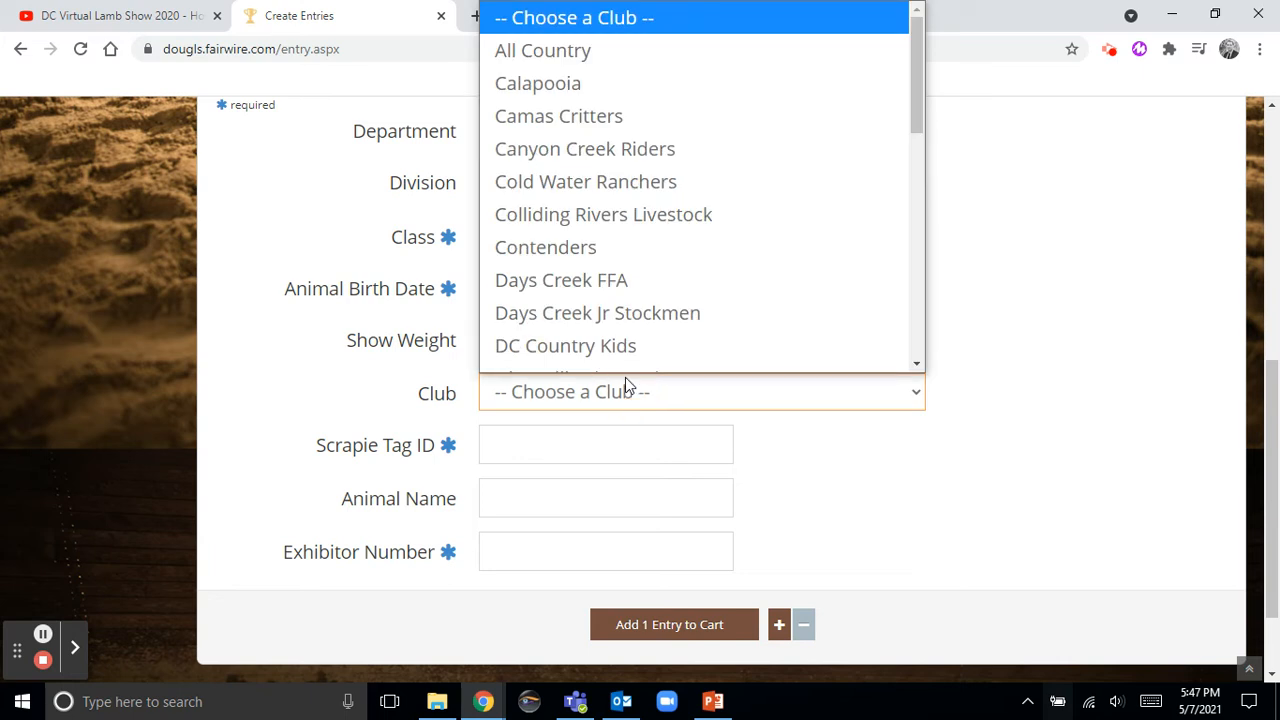
scroll(650, 326, "down", 10)
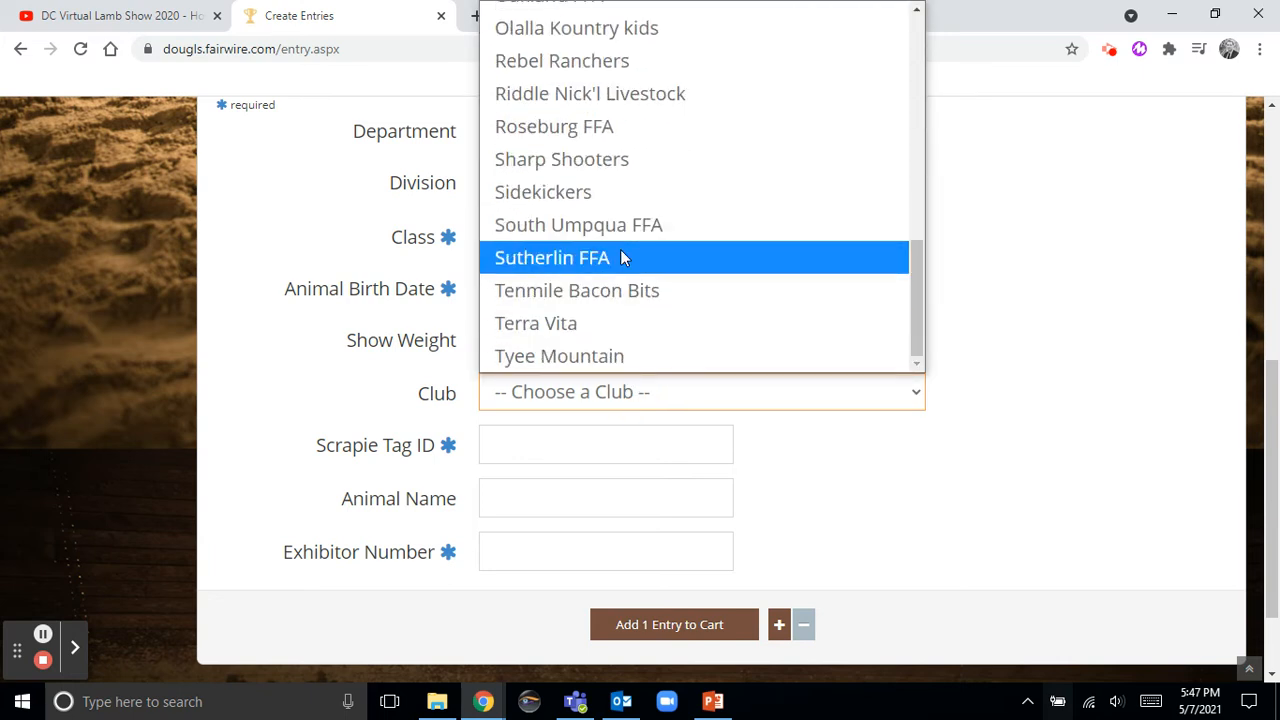
left_click(619, 257)
left_click(800, 451)
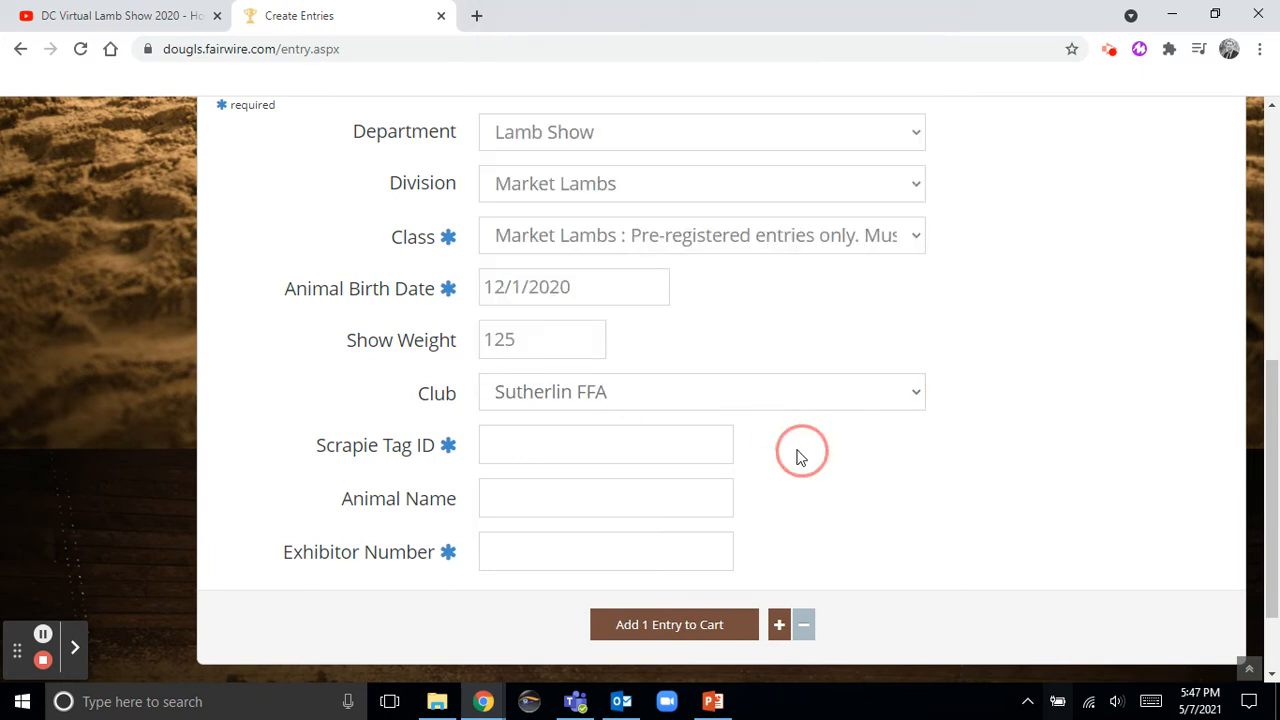
left_click(566, 450)
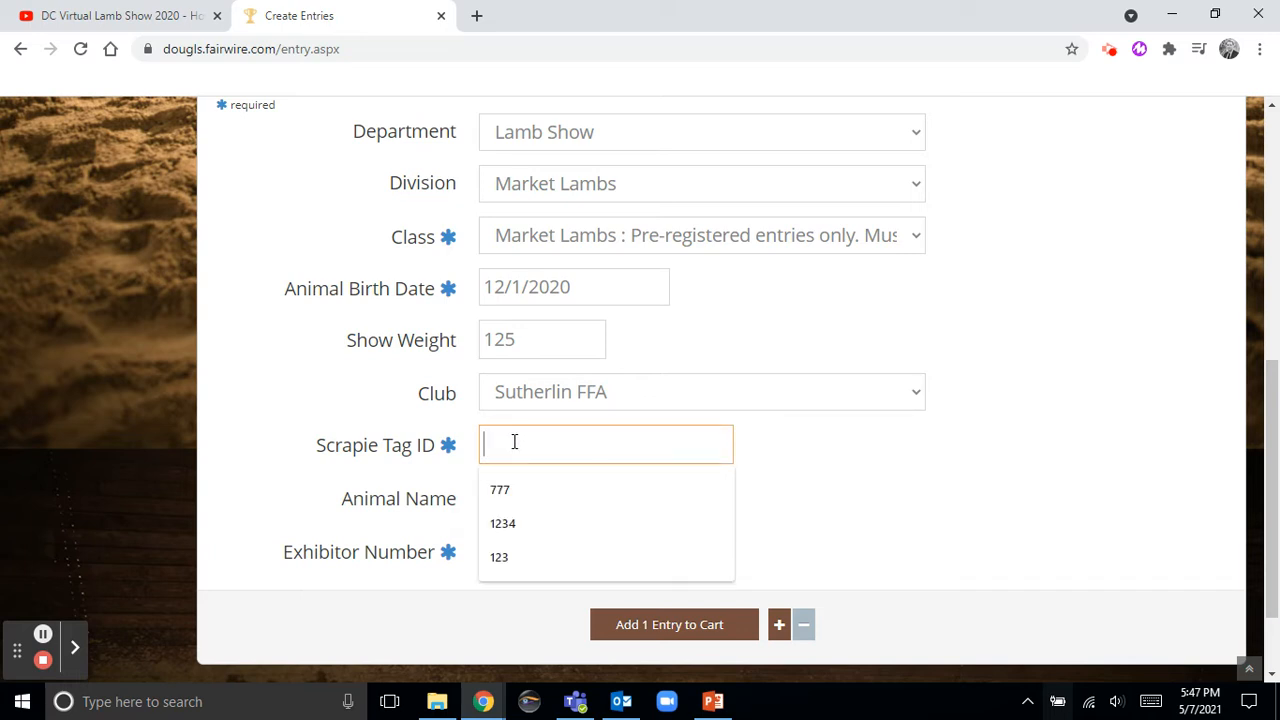
type("12345")
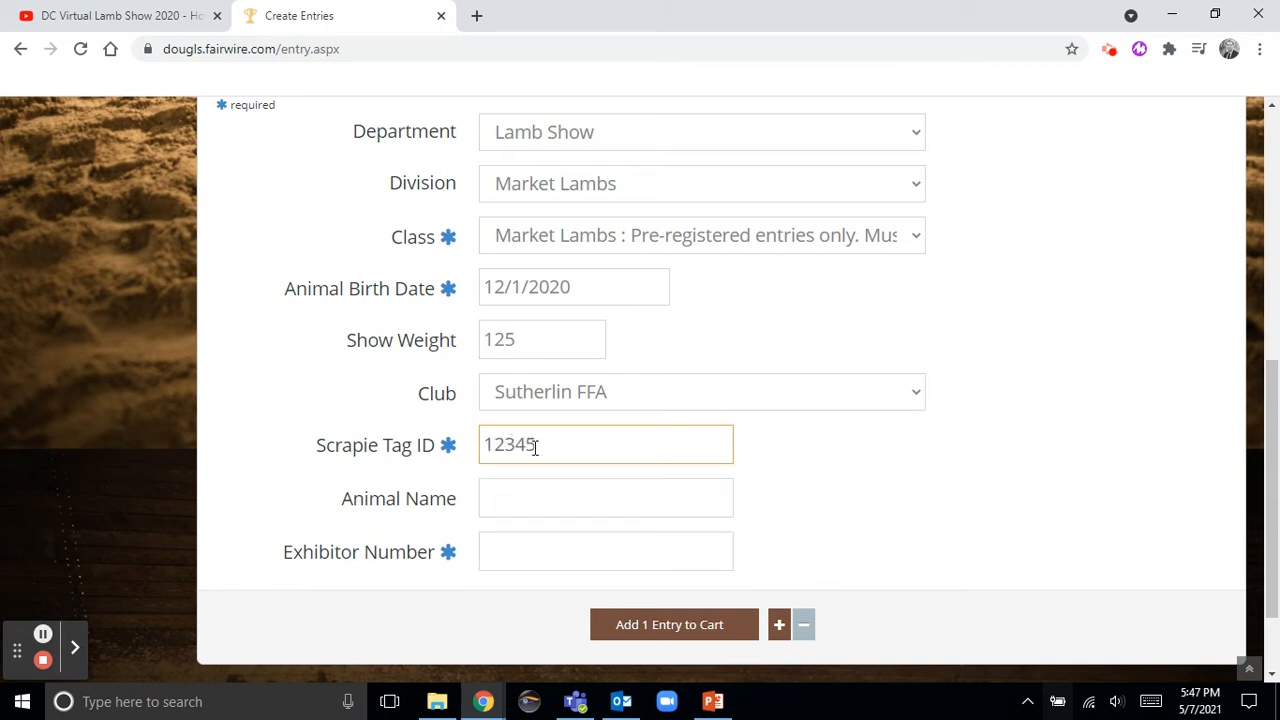
- Set the animal name to Lamb Chop and fill in the exhibitor number
left_click(511, 501)
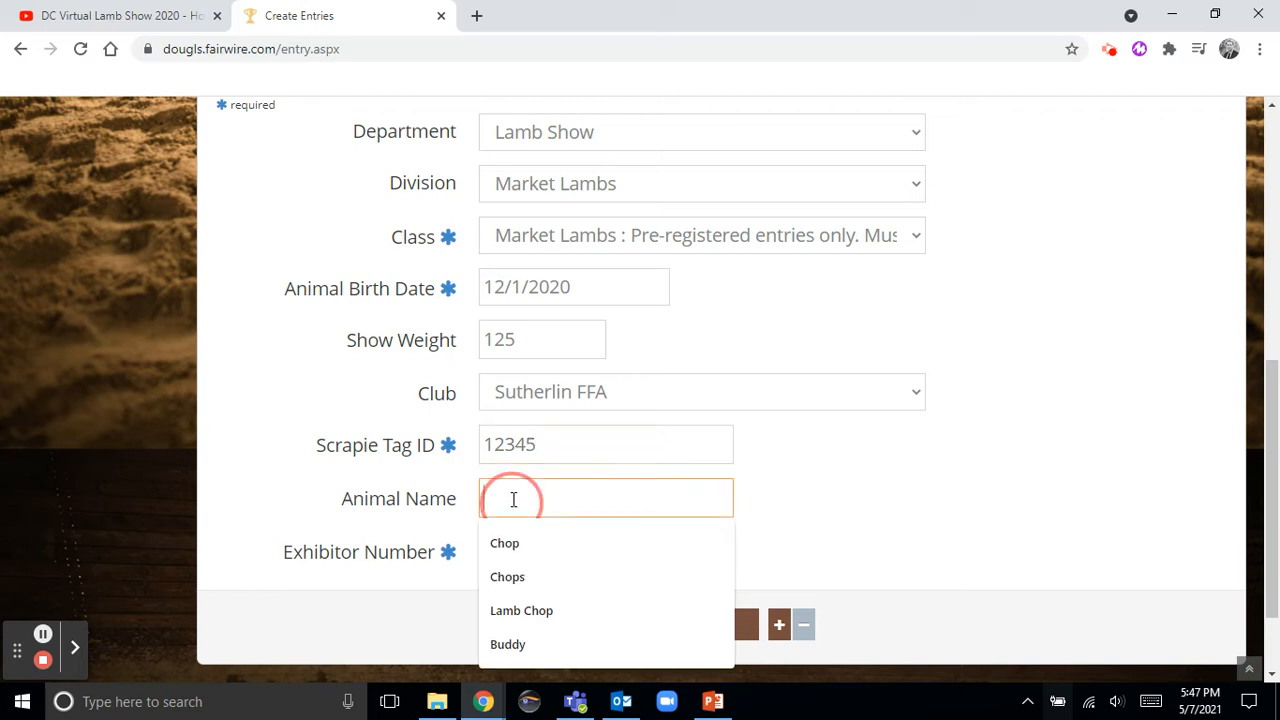
left_click(580, 612)
left_click(541, 551)
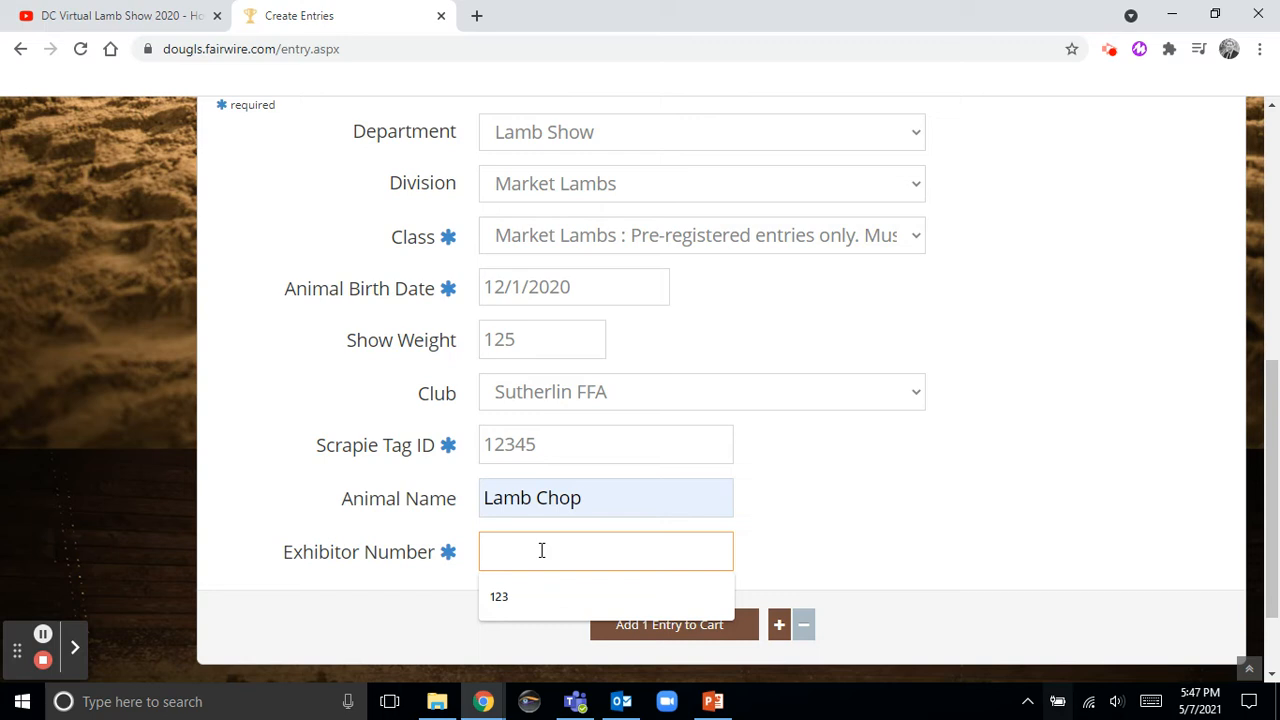
type("123")
left_click(760, 549)
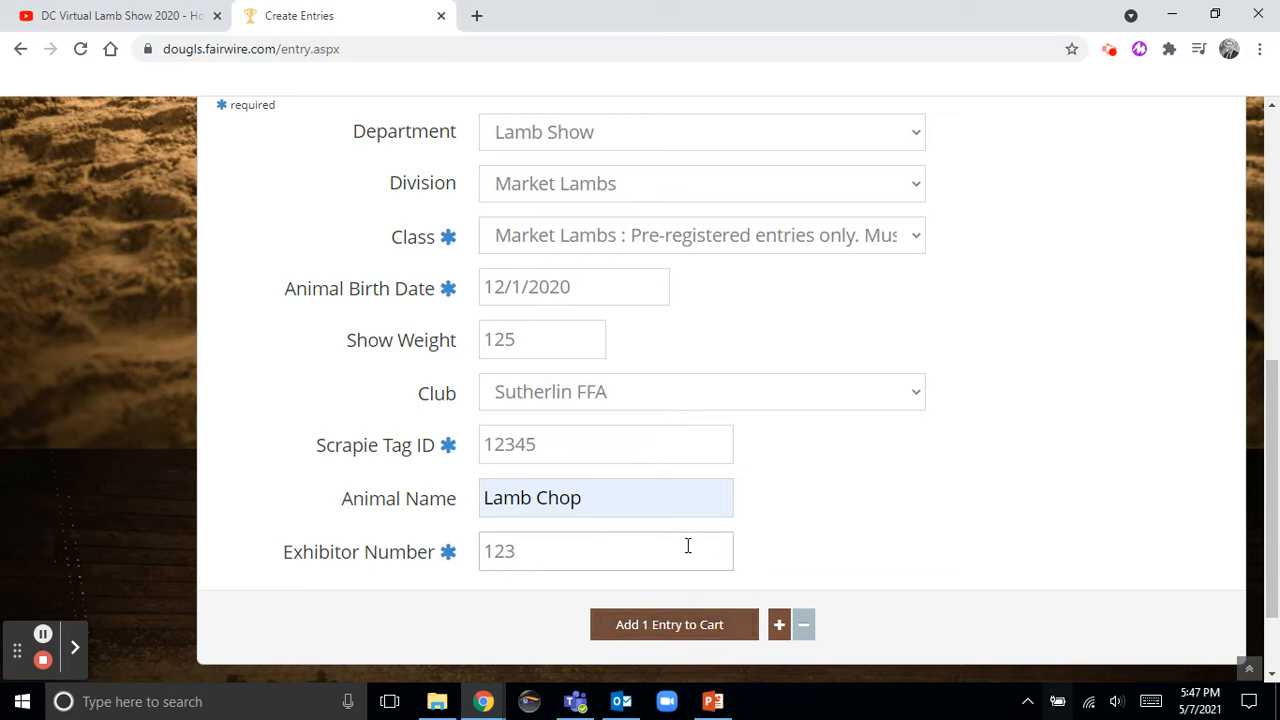
- Add the single Market Lambs entry to the cart, review the cart contents, and proceed to check-out
left_click(714, 630)
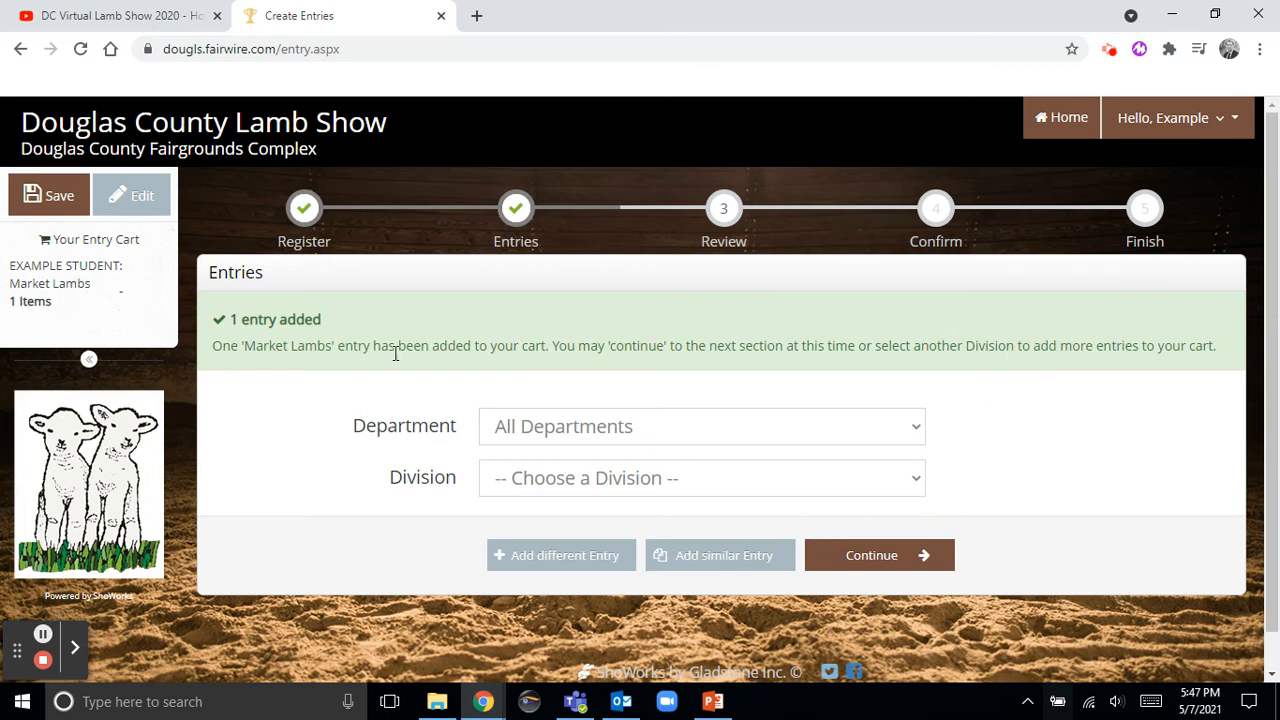
left_click(880, 560)
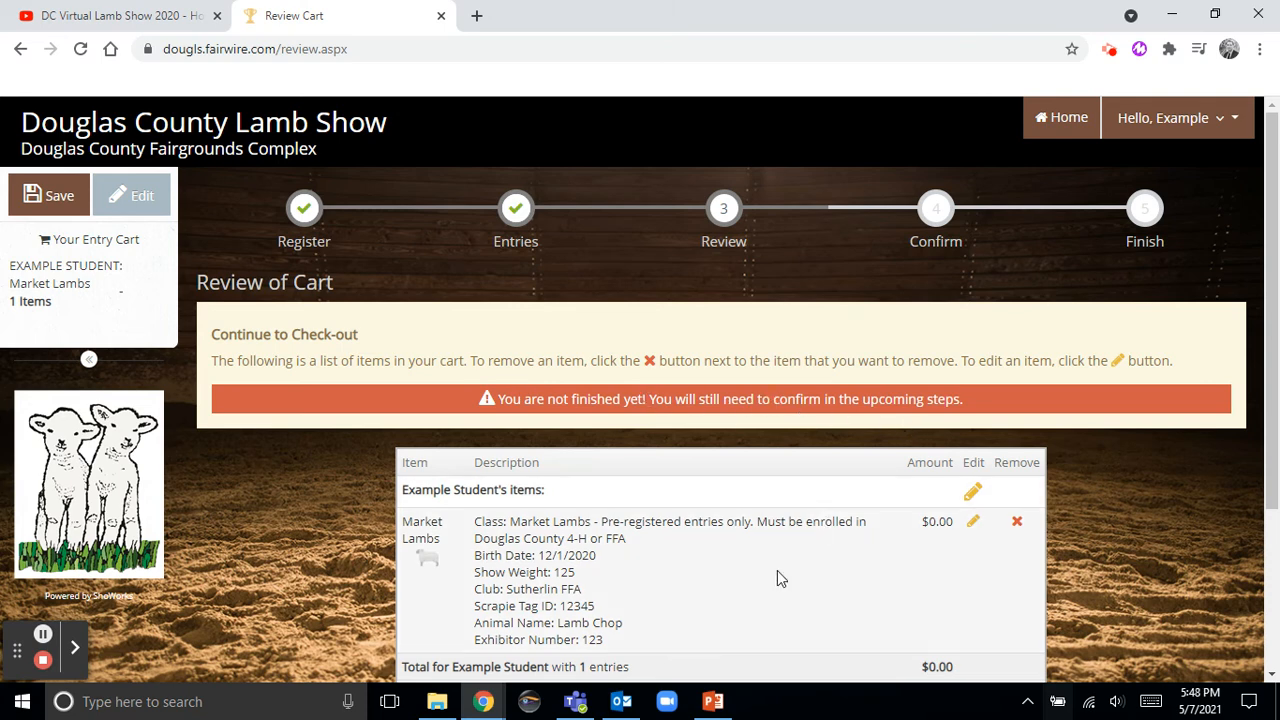
scroll(778, 570, "down", 2)
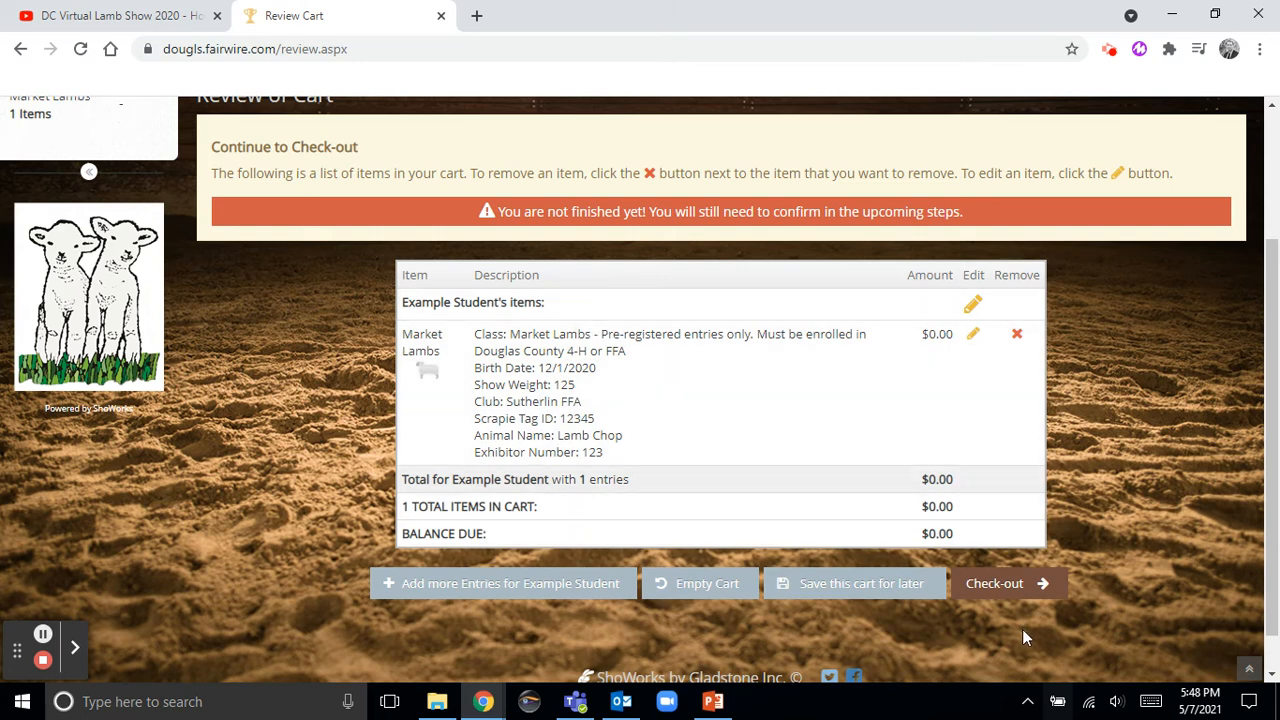
left_click(1003, 585)
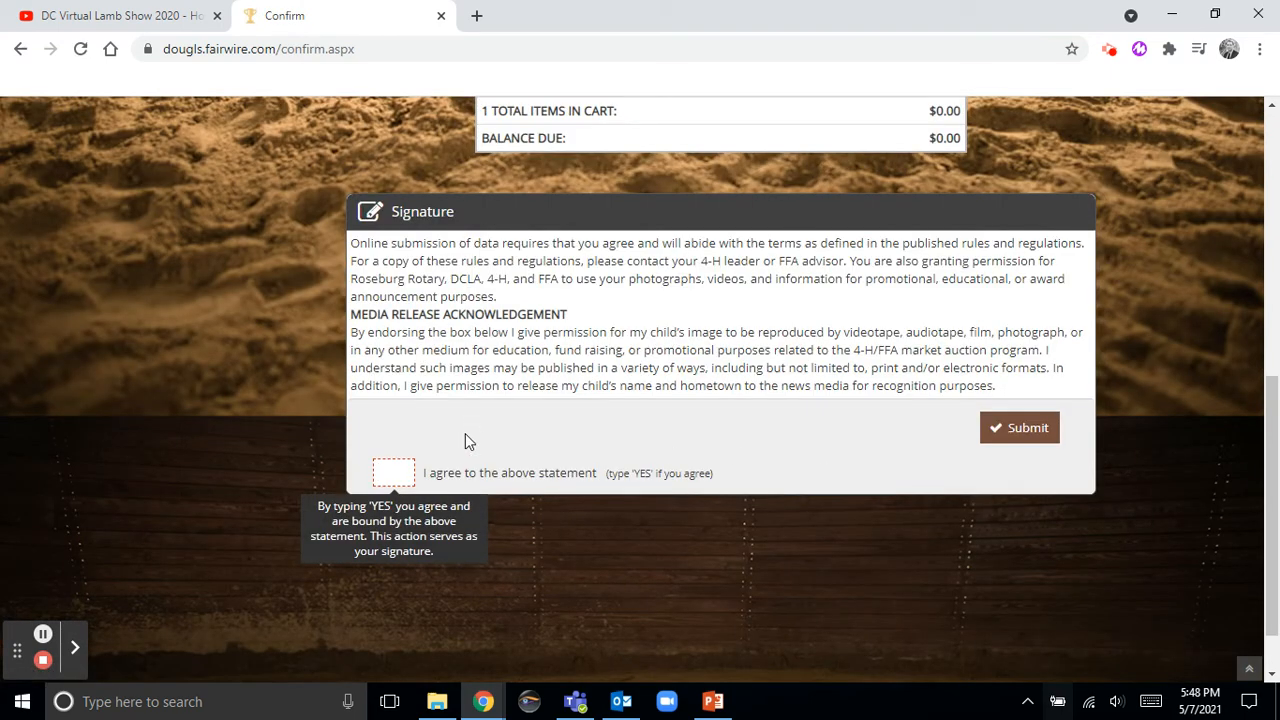
- Sign the rules and media release statement with YES and submit the entry
type("YS")
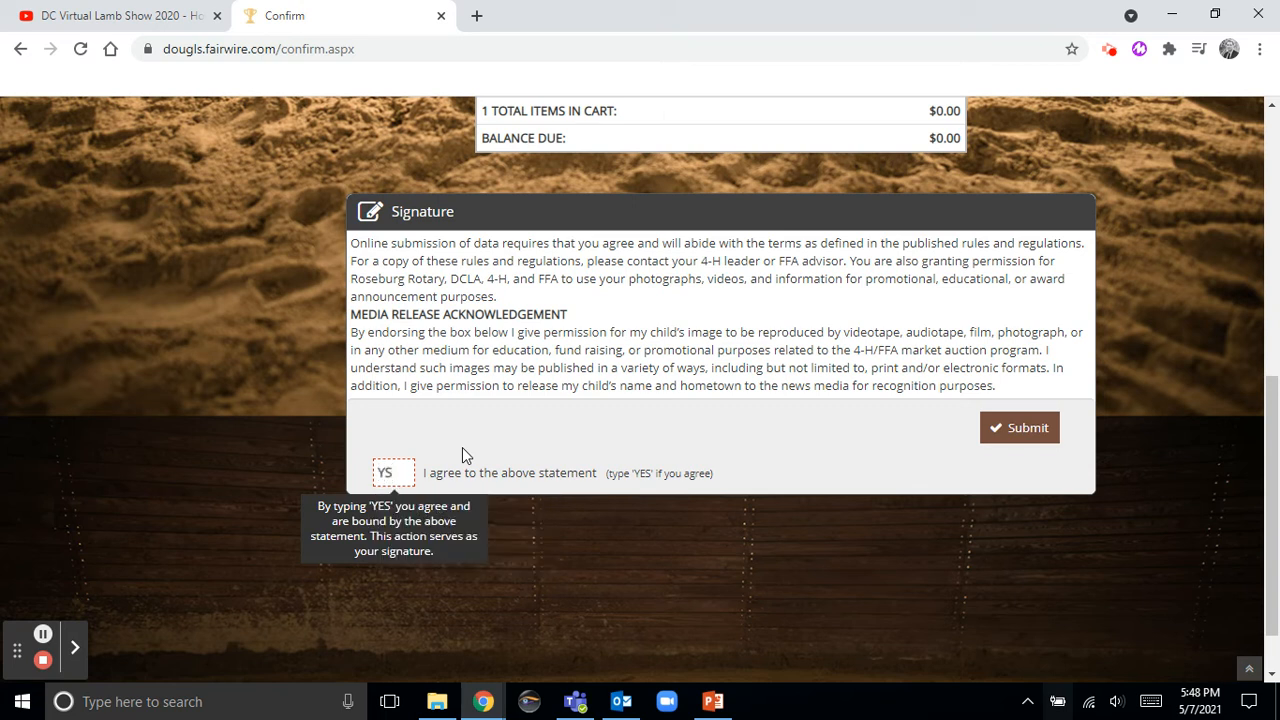
key("BackSpace")
type("ES")
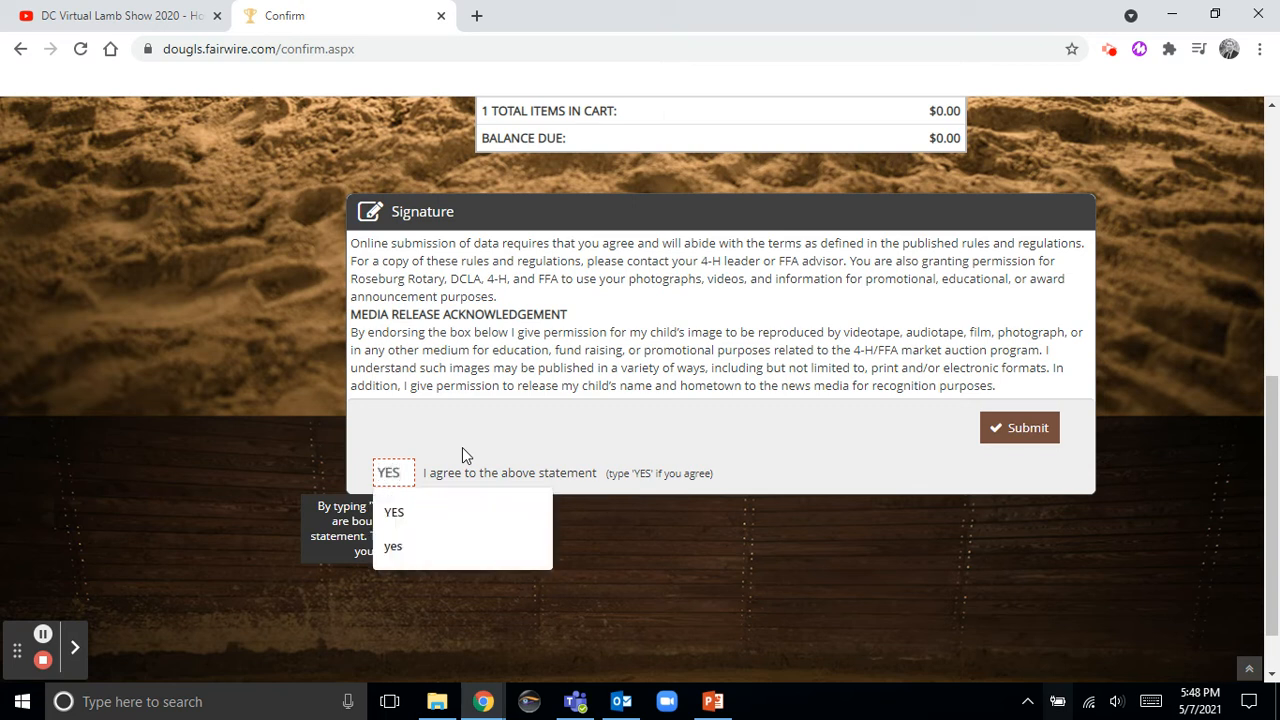
left_click(590, 445)
left_click(1014, 430)
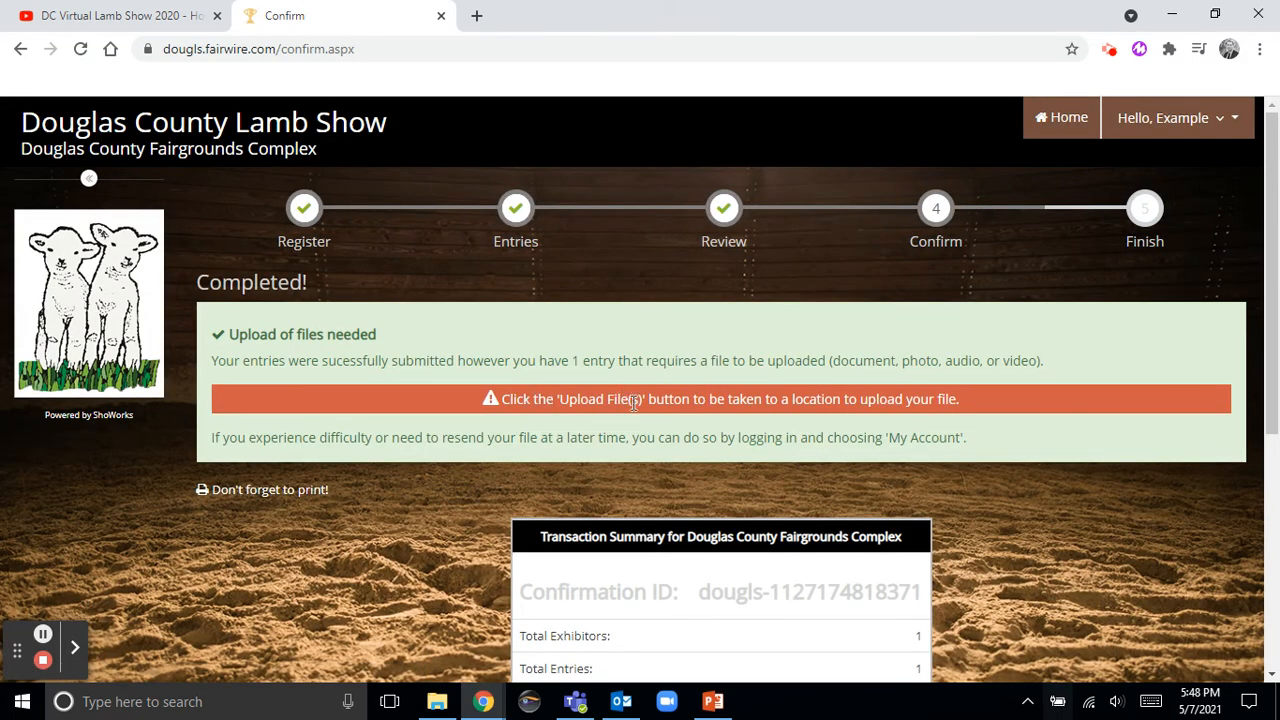
- Review the transaction summary and open the file upload page for the submitted entry
scroll(755, 444, "down", 3)
scroll(755, 444, "down", 2)
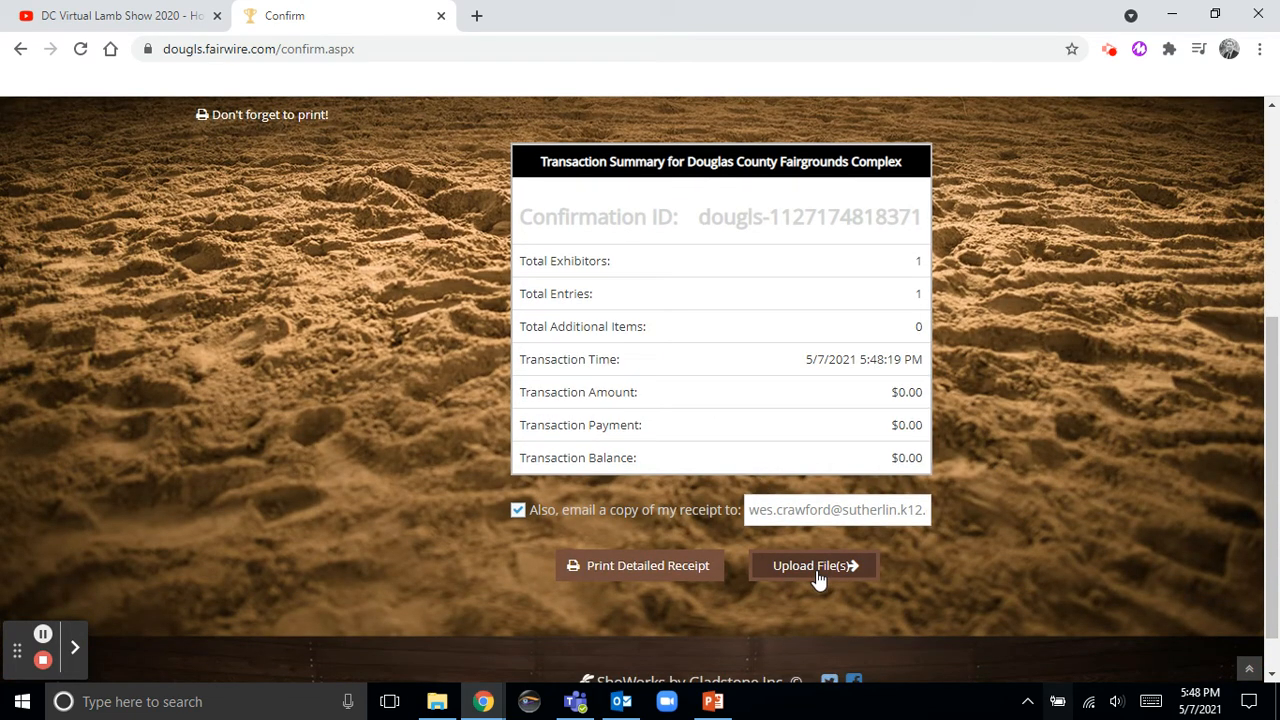
left_click(815, 566)
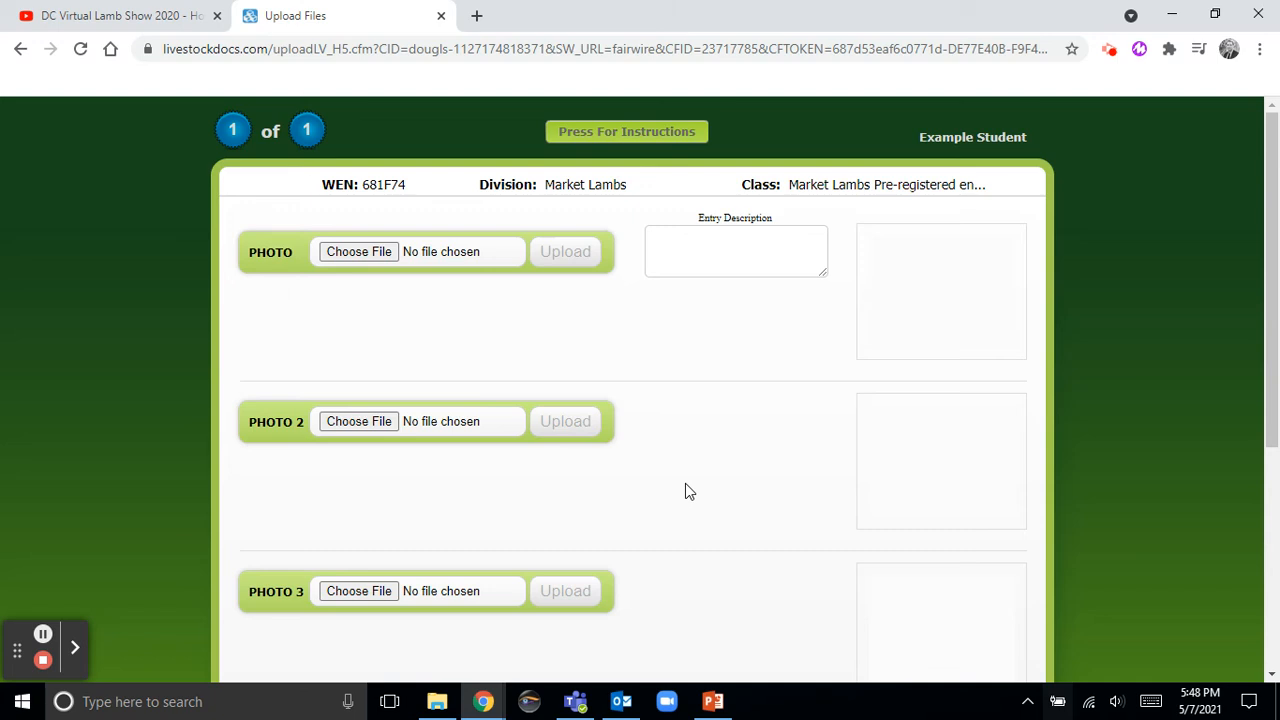
- Examine the photo and video upload slots and size limits, and check the YouTube guide on creating the video submission
scroll(596, 350, "down", 2)
scroll(575, 335, "up", 2)
scroll(415, 460, "down", 4)
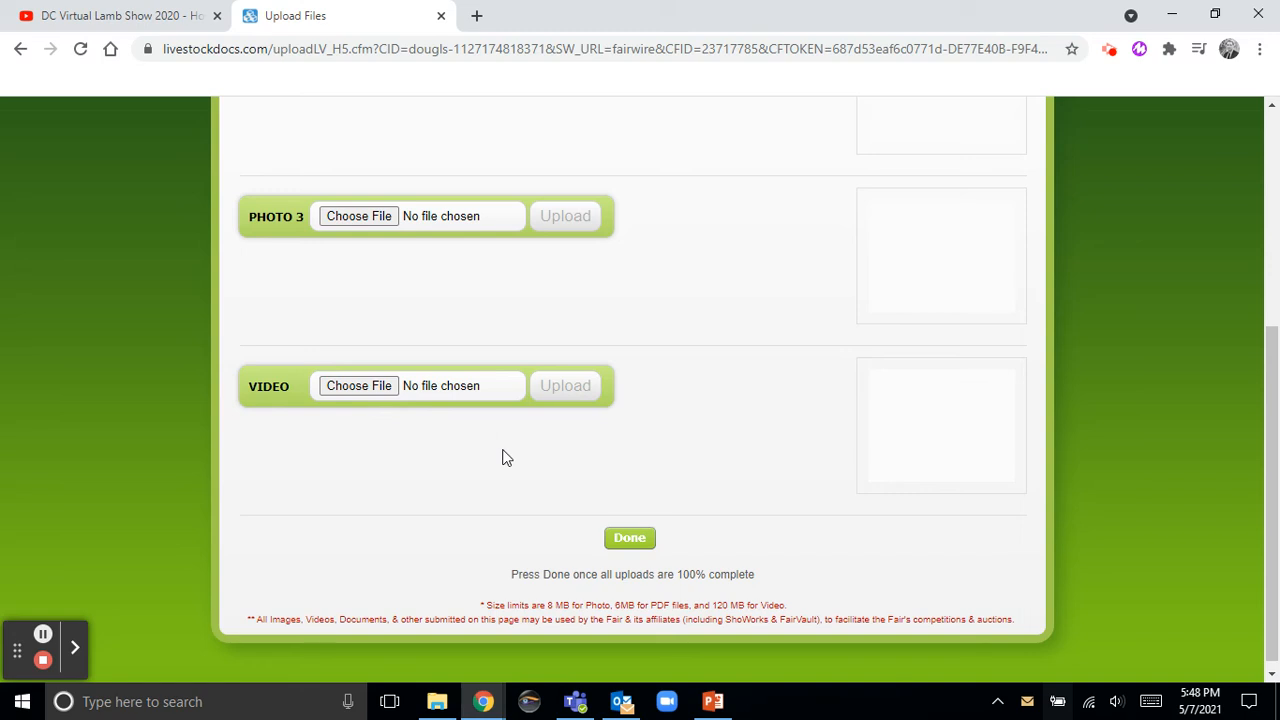
left_click(127, 10)
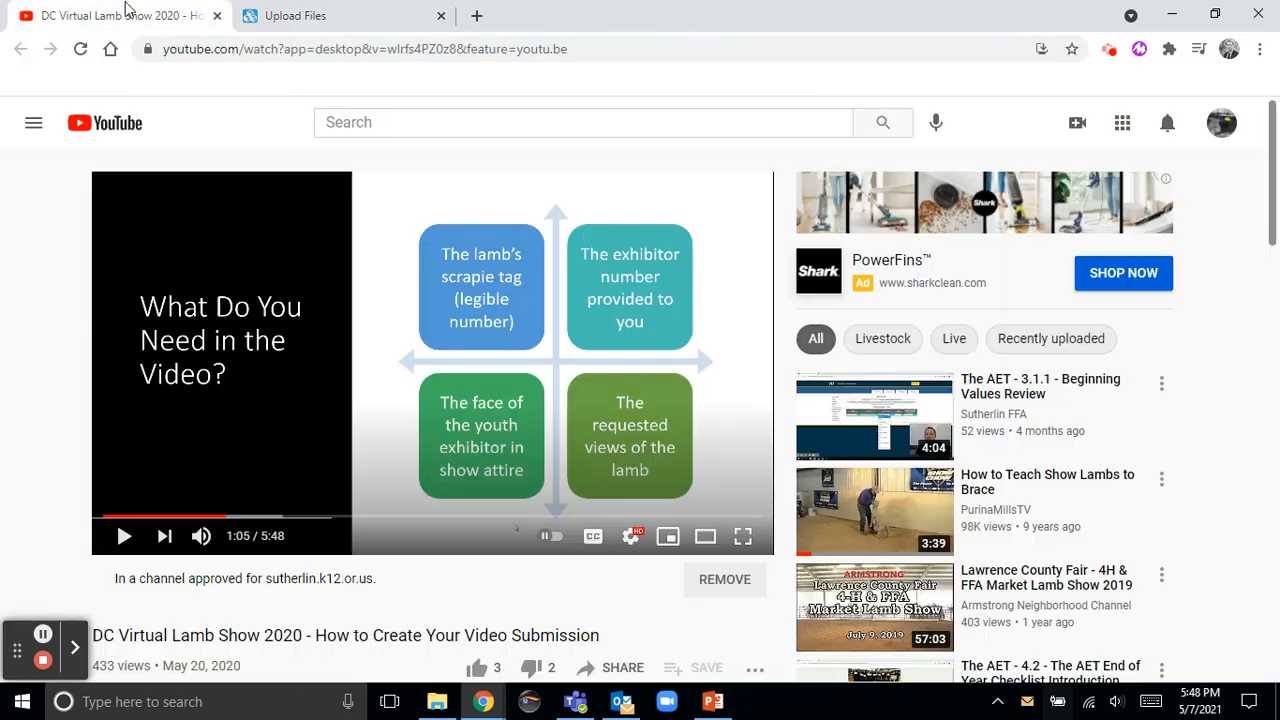
left_click(340, 15)
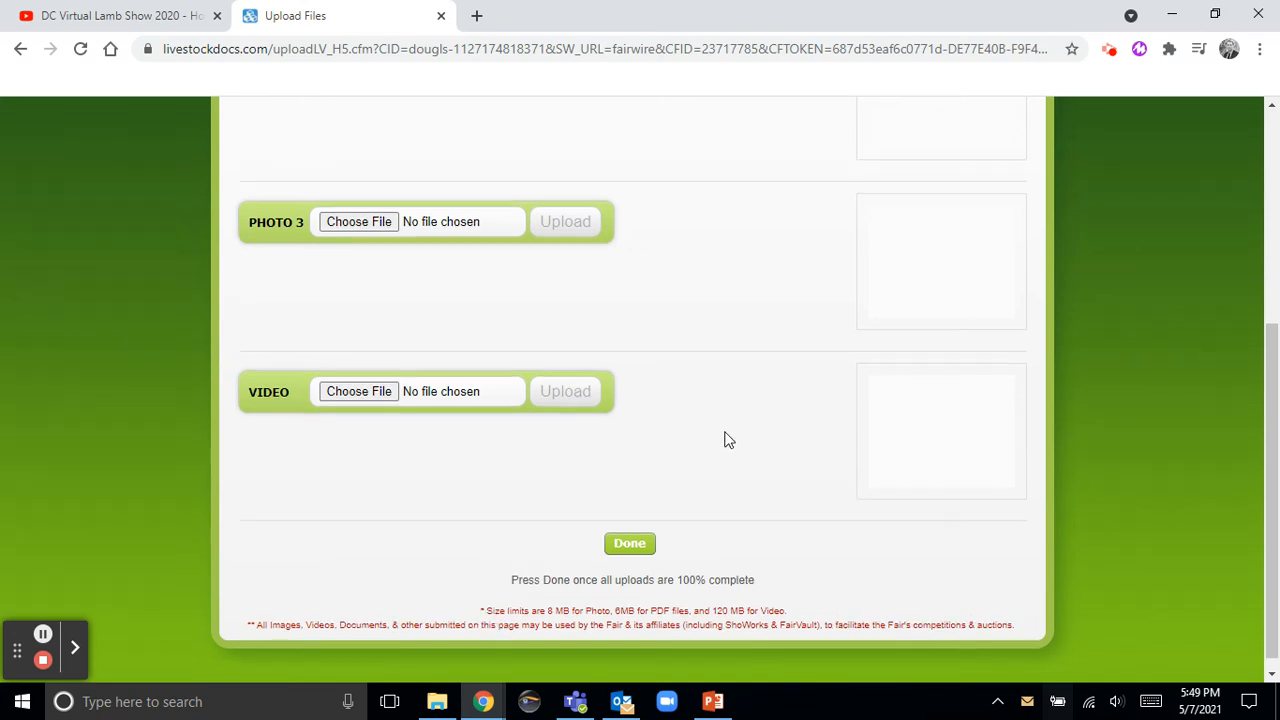
scroll(700, 445, "up", 1)
scroll(789, 463, "up", 3)
scroll(935, 240, "down", 1)
scroll(935, 240, "down", 3)
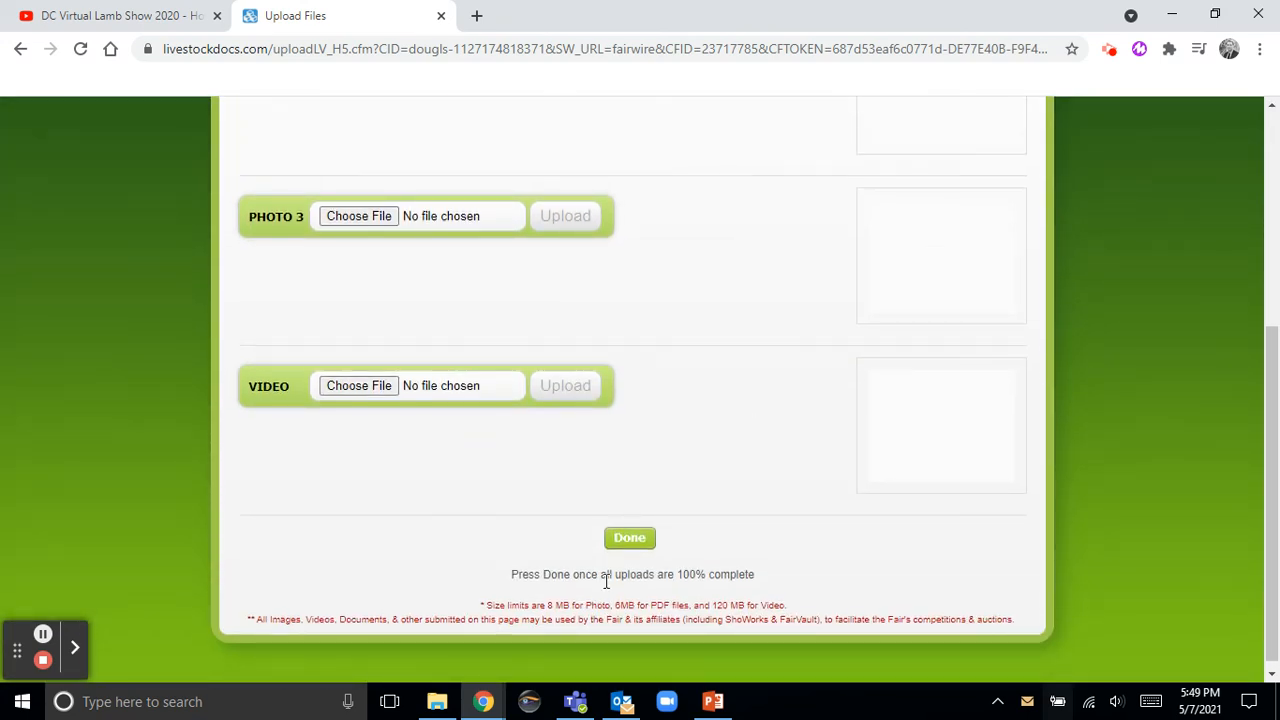